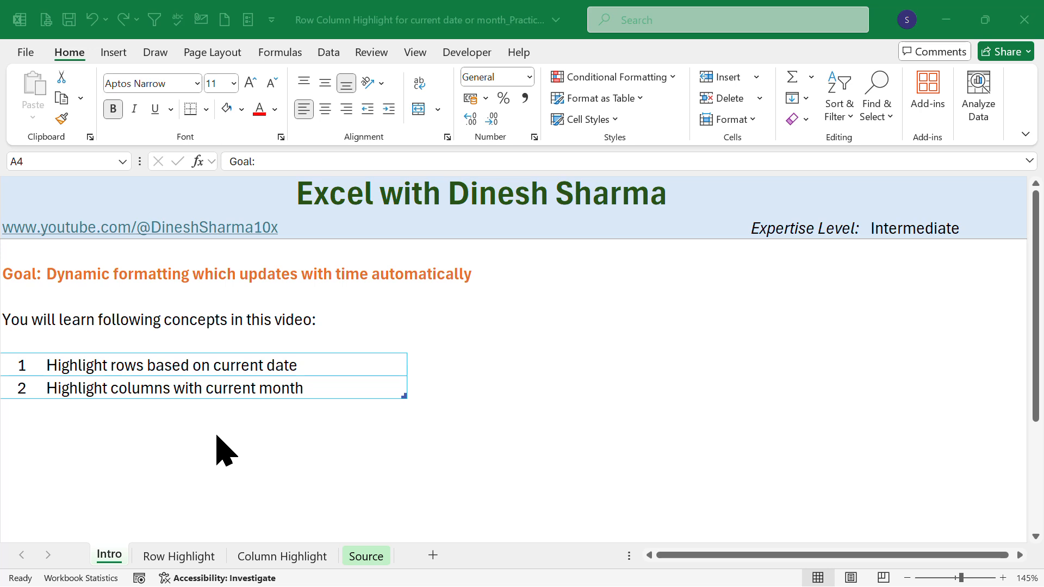
- Switch to the Row Highlight sheet
click(187, 555)
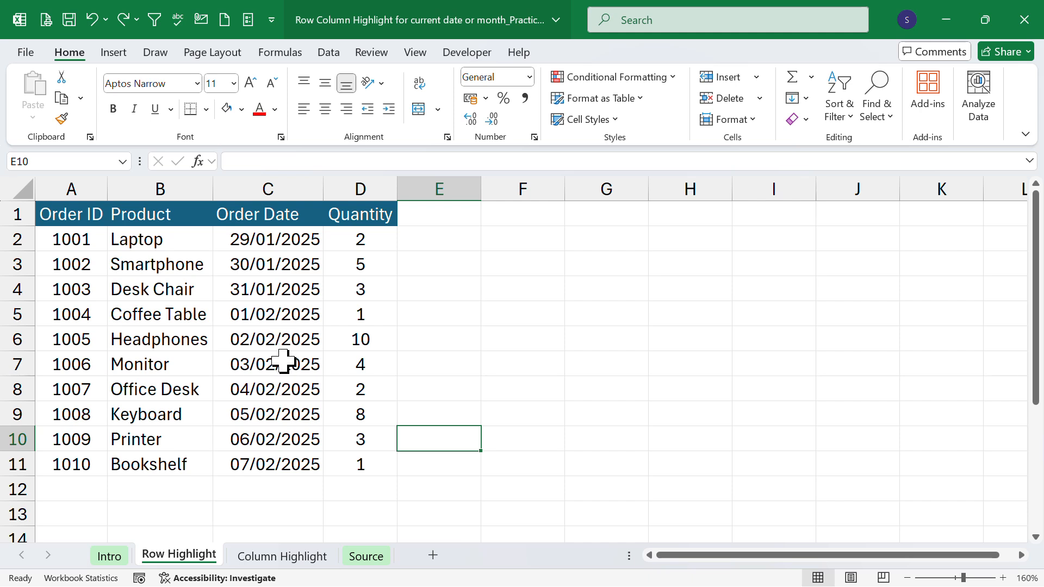
- Try a manual yellow fill on the Headphones order row, cells A6:D6, and undo it
drag(370, 340, 63, 340)
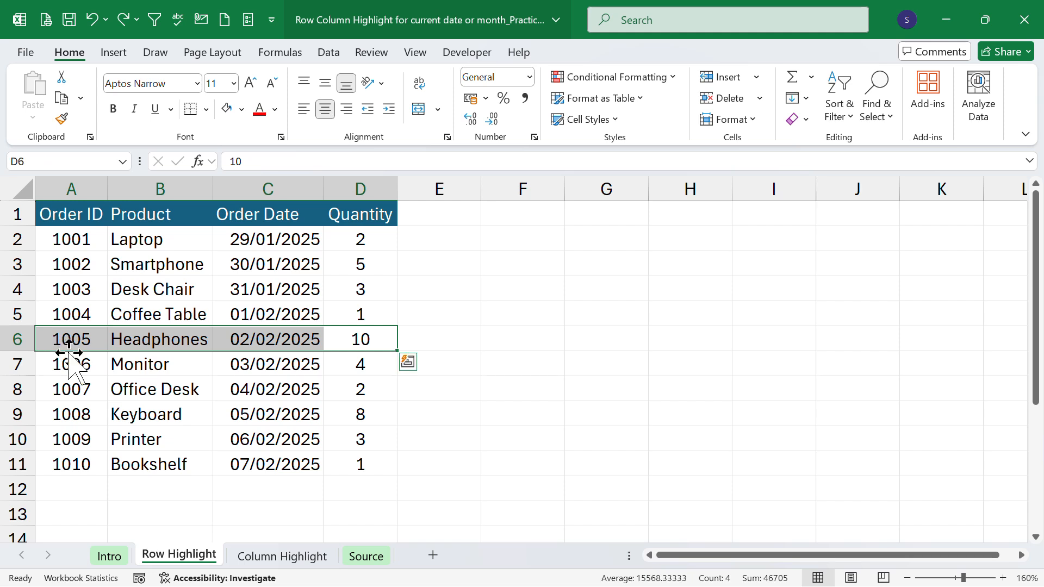
click(241, 109)
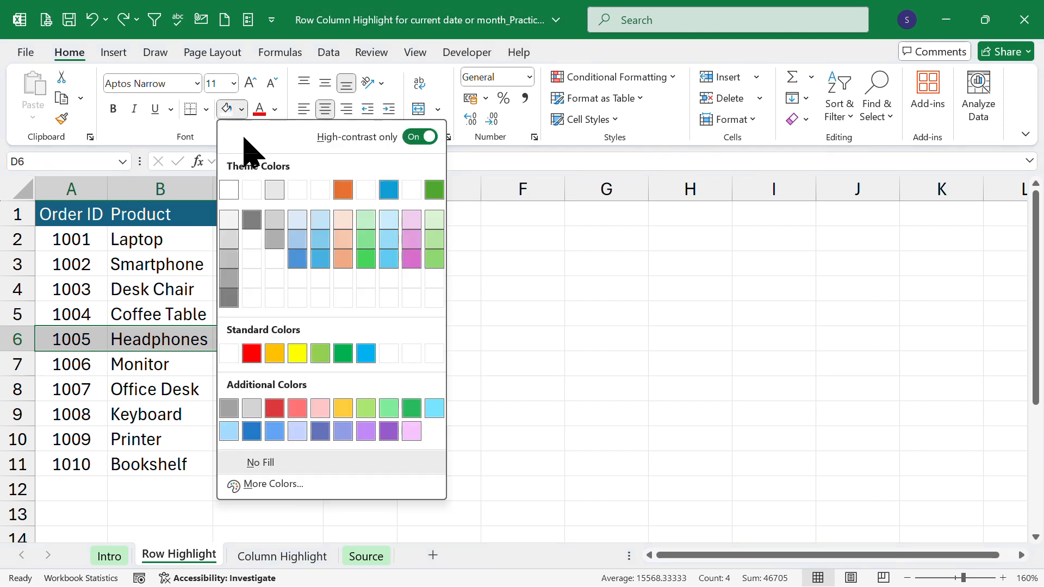
click(298, 353)
click(557, 336)
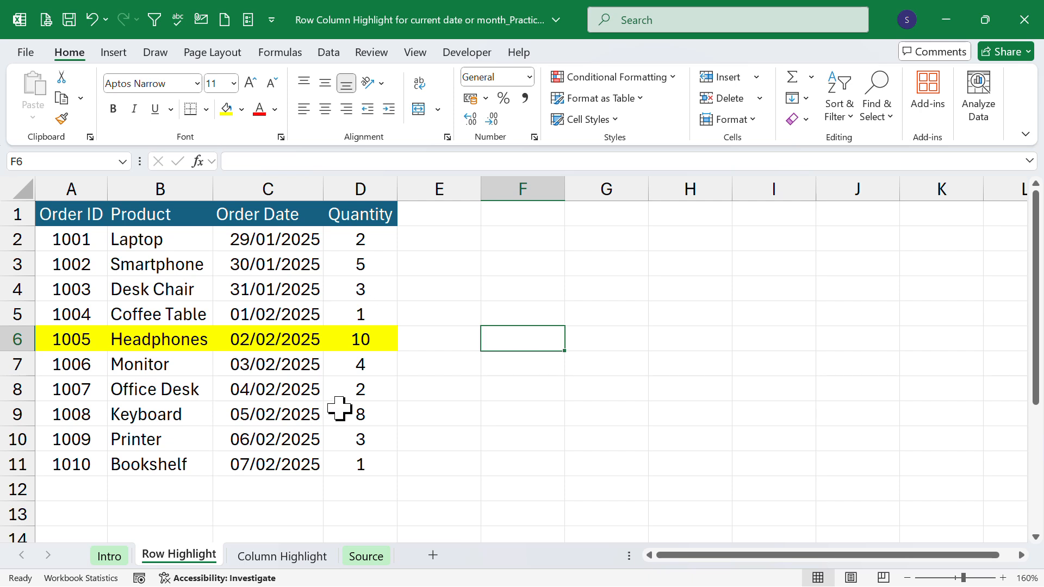
key(ctrl+z)
- Try the same yellow fill on the Monitor order row, cells A7:D7, and undo it
drag(356, 366, 70, 366)
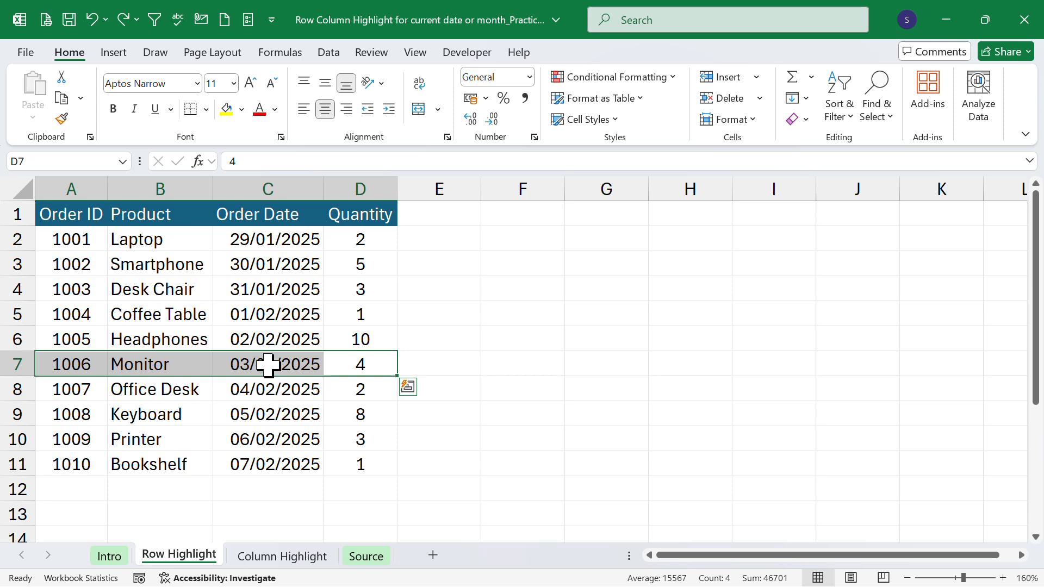
click(228, 112)
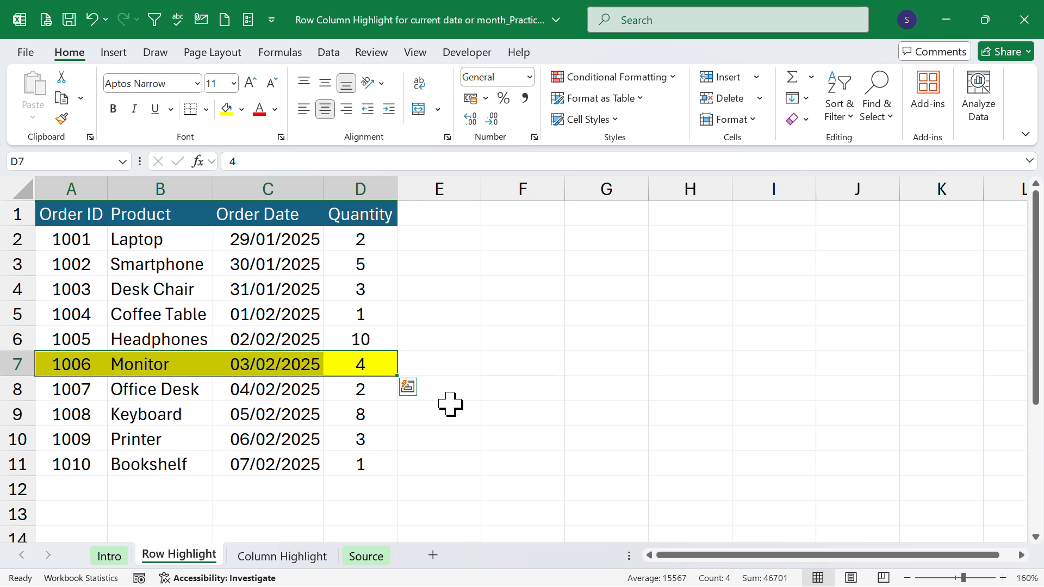
key(ctrl+z)
click(468, 342)
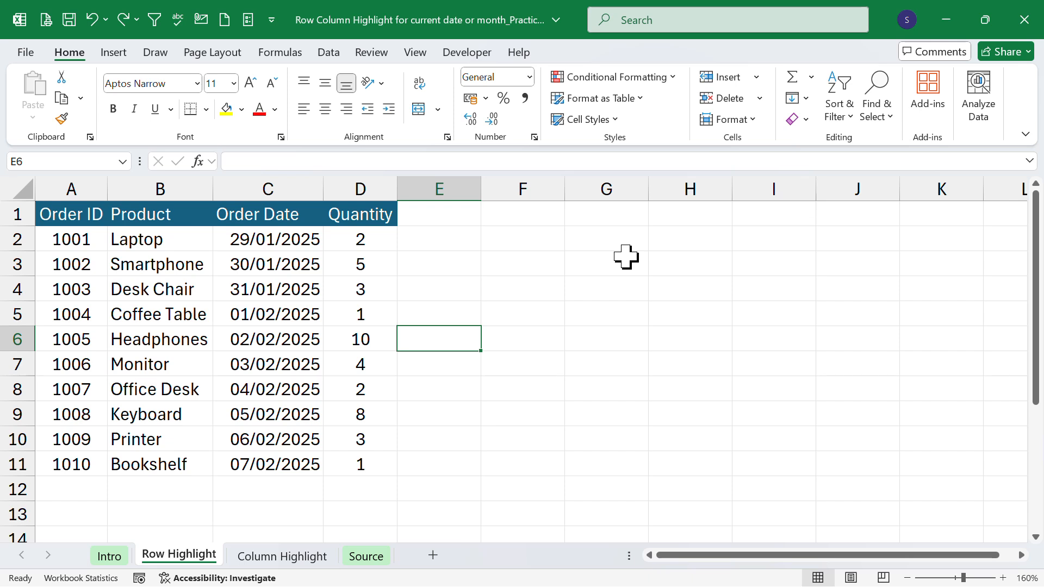
- Enter =TODAY() in cell F2 and fill the formula down to F11
click(433, 245)
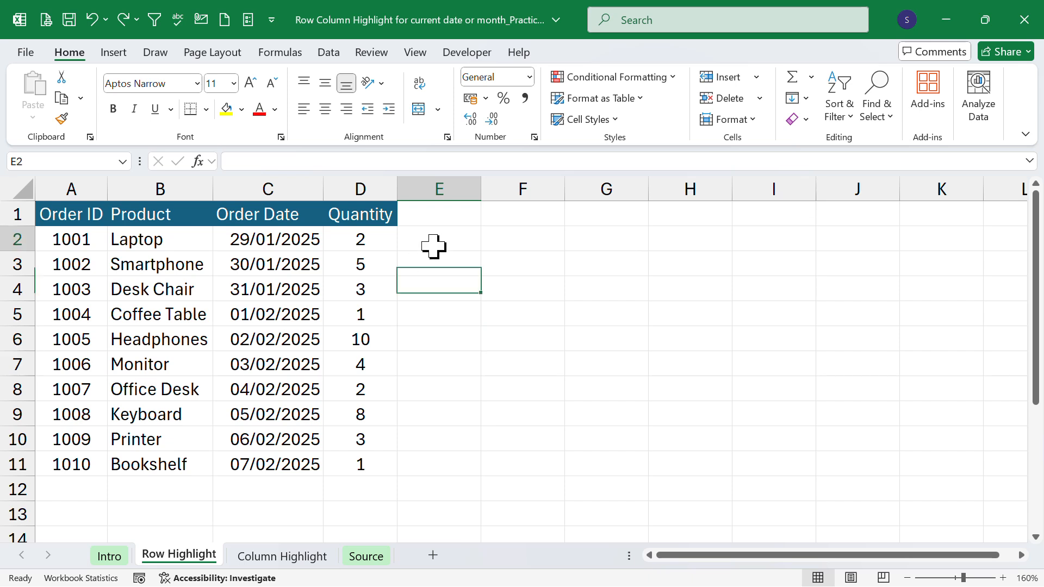
click(515, 247)
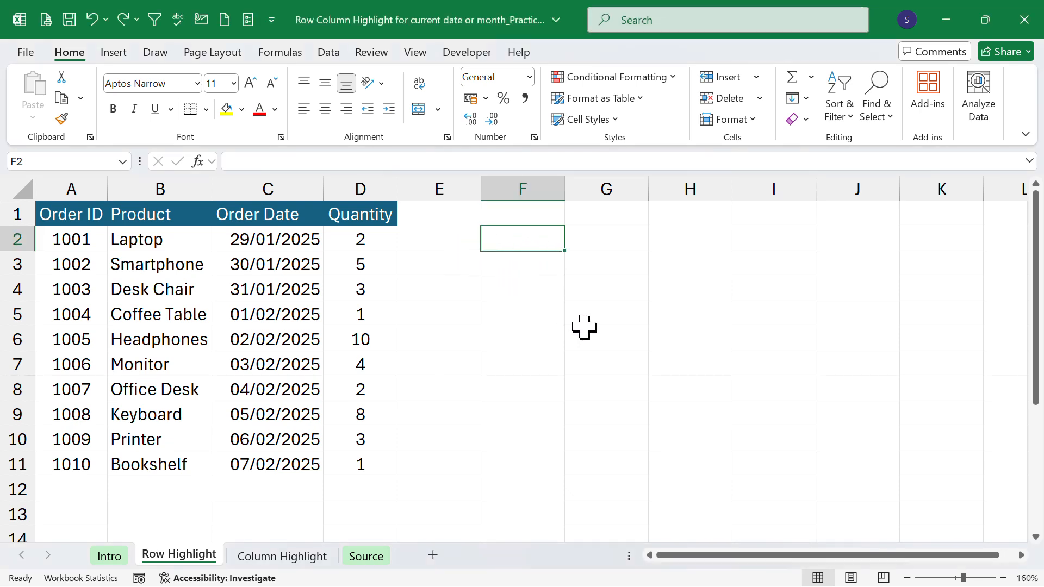
text(=toda)
key(Tab)
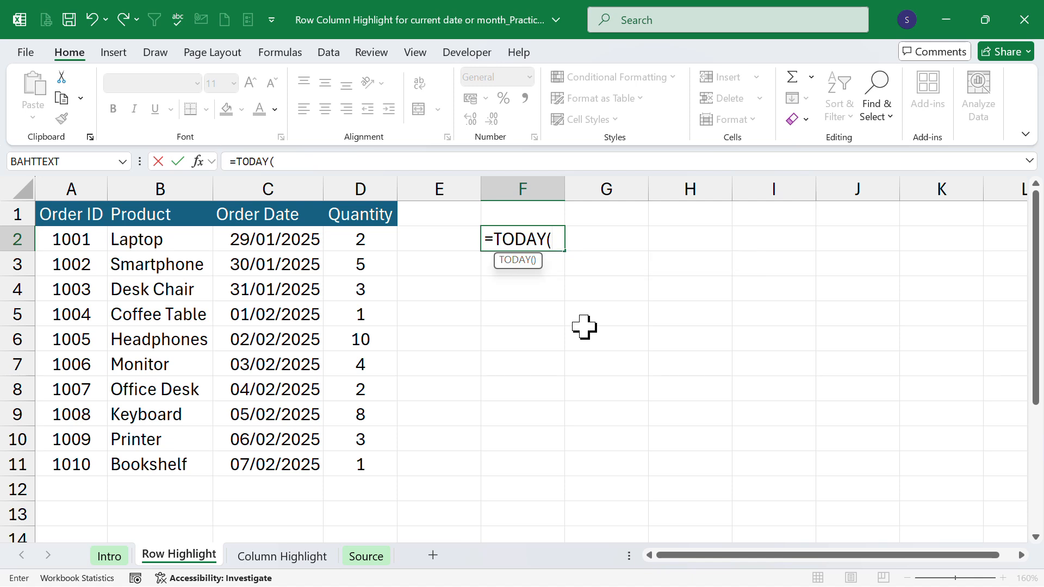
text())
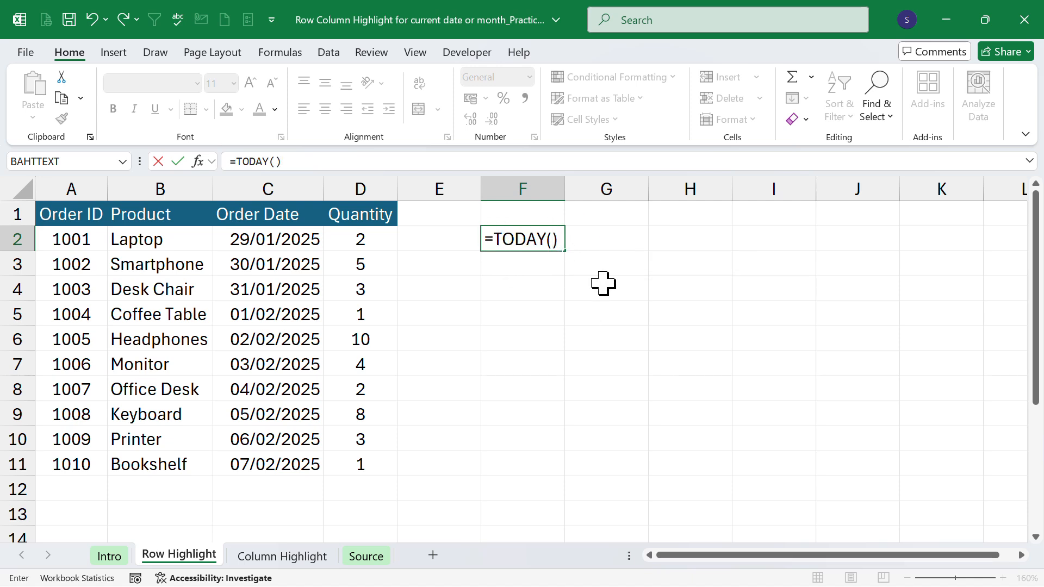
key(Return)
click(566, 235)
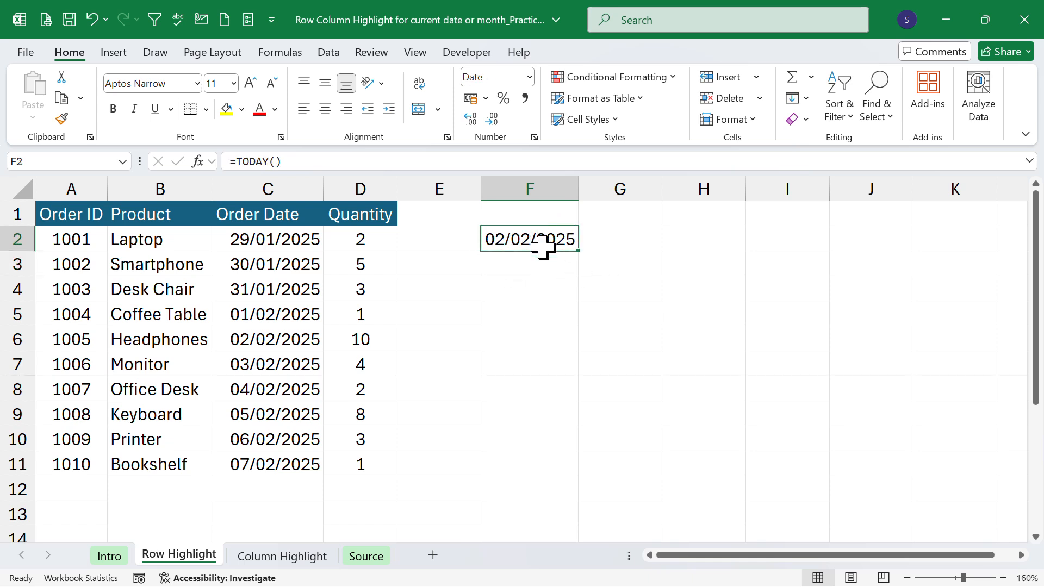
drag(579, 252, 615, 478)
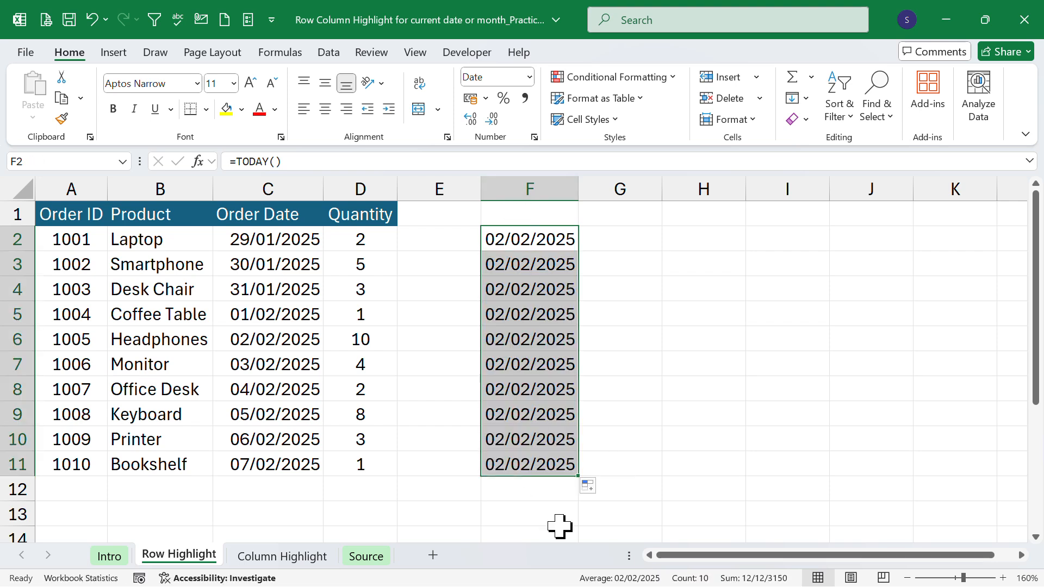
- Enter the formula =C2=F2 in cell G2 to compare the order date with the current date
click(624, 247)
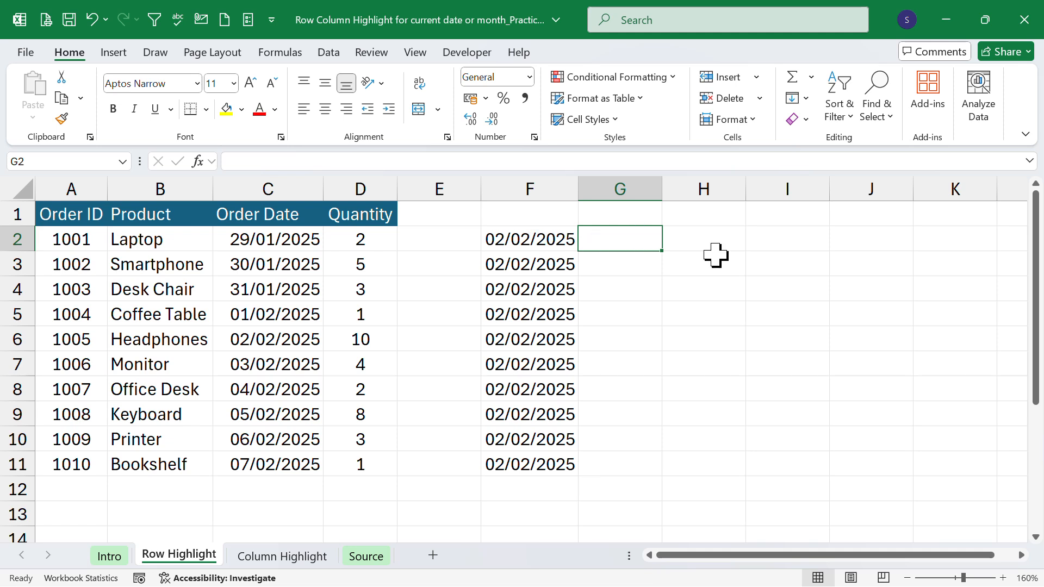
text(=)
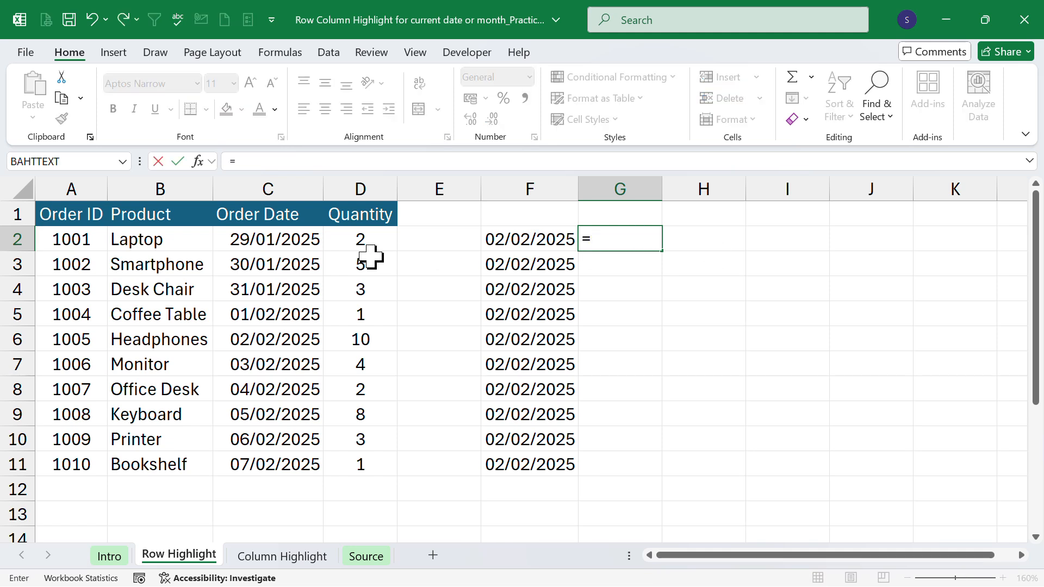
click(292, 239)
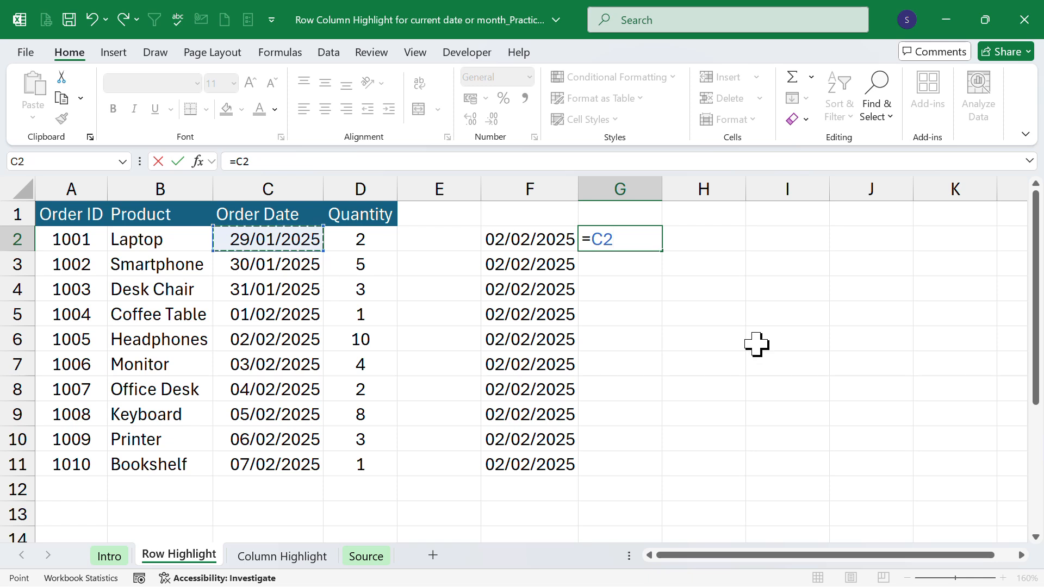
text(=)
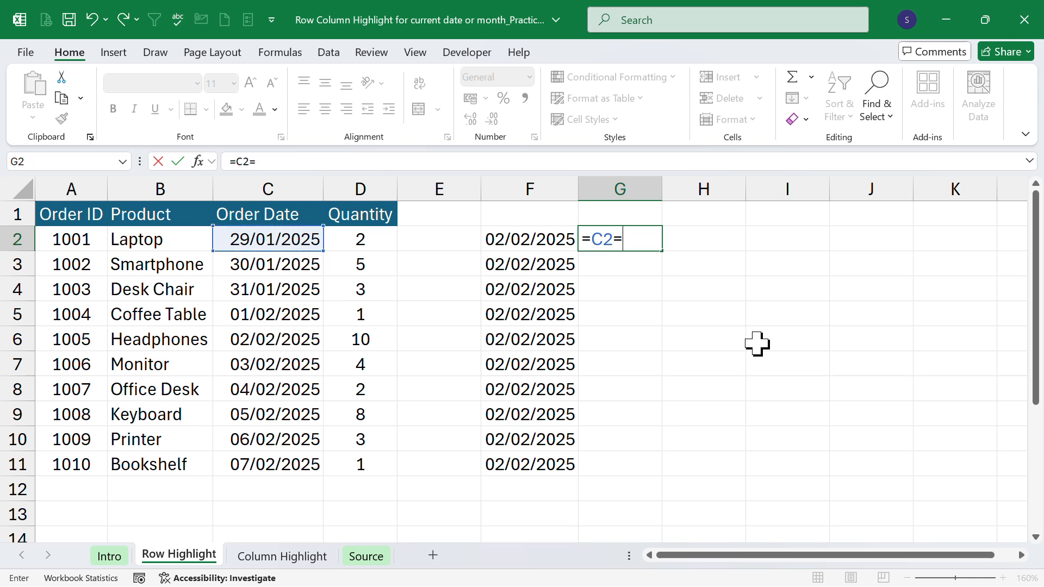
click(540, 240)
key(Return)
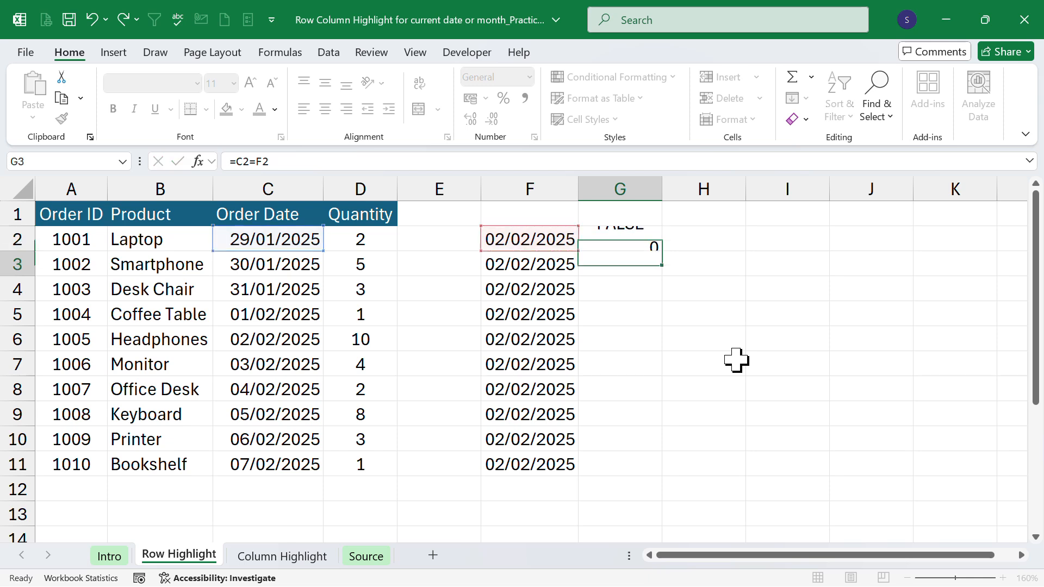
- Fill the date comparison formula from G2 down to G11
click(626, 239)
click(279, 239)
shift+click(517, 238)
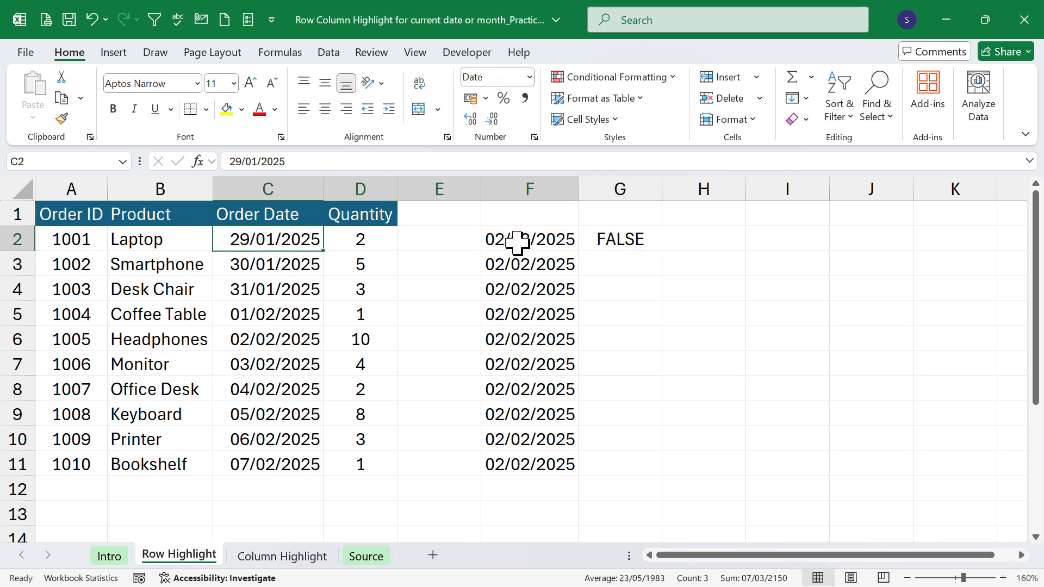
click(653, 296)
click(629, 238)
double_click(661, 251)
- Examine row 6, comparing the order date in C6 with F6 and the comparison result in G6
click(671, 338)
click(634, 338)
key(shift+space)
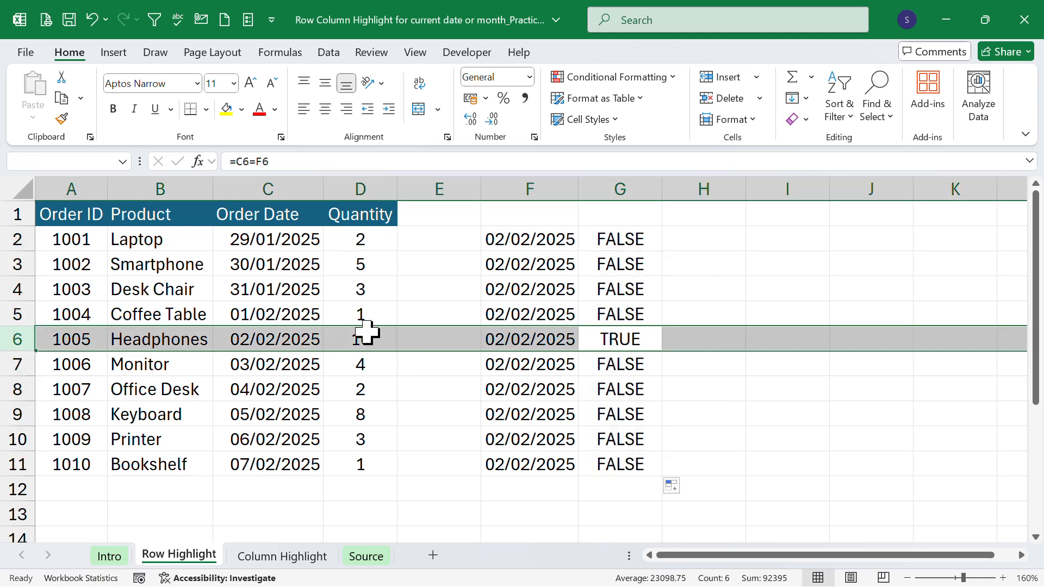
click(269, 340)
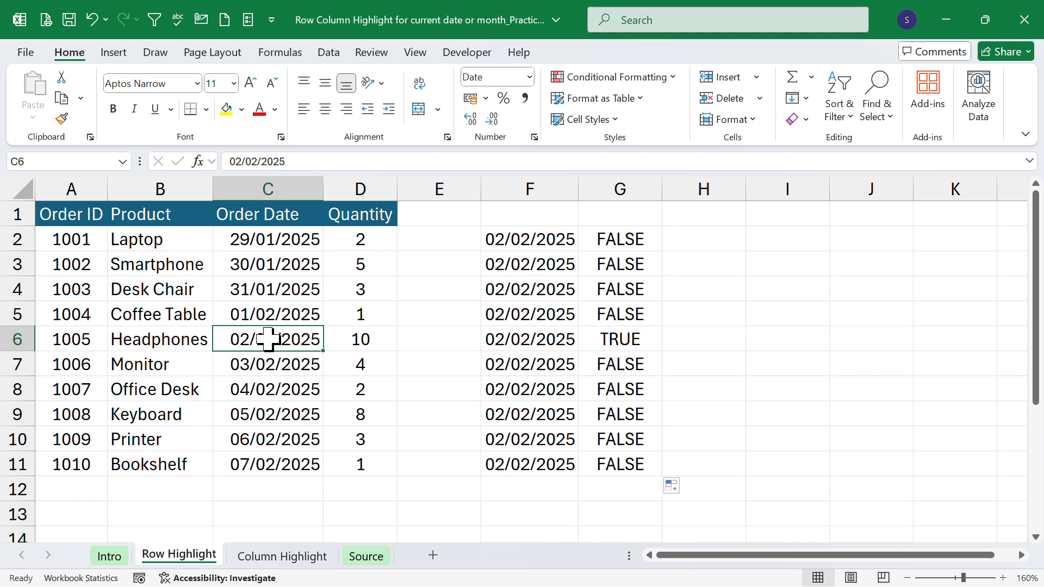
shift+click(545, 343)
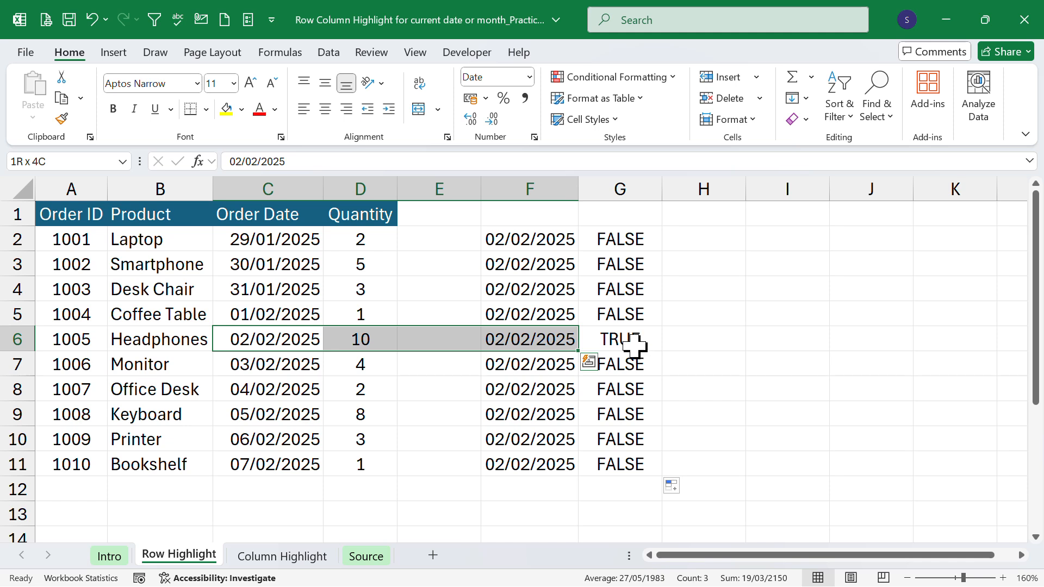
drag(369, 338, 77, 338)
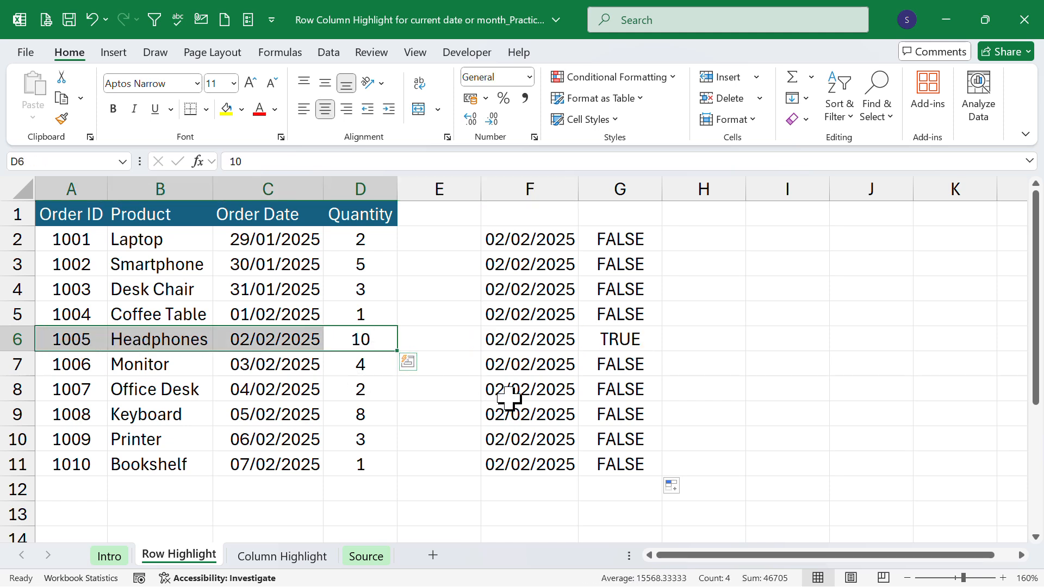
click(747, 325)
click(441, 294)
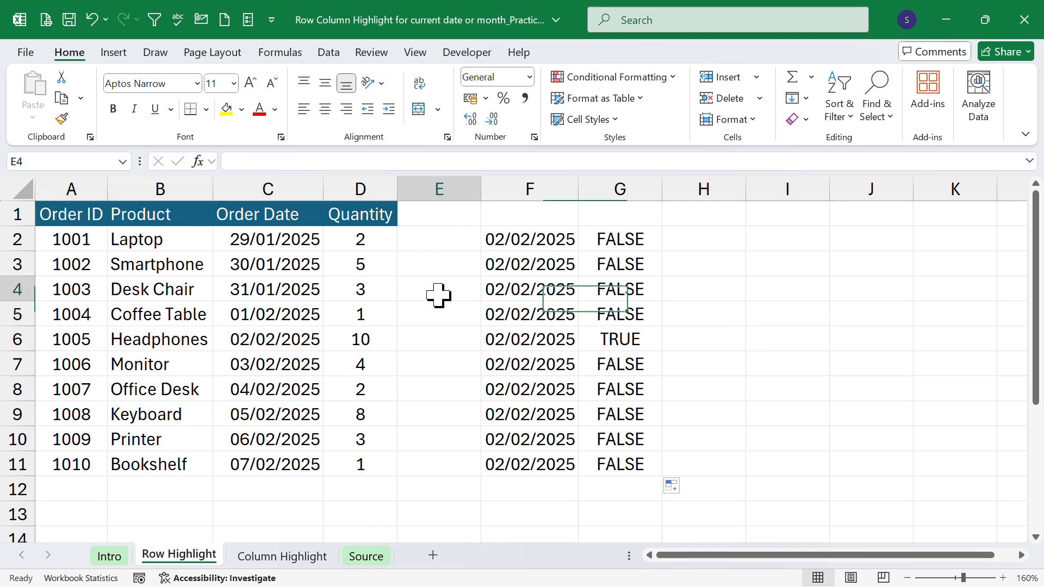
- Start a formula-based conditional formatting rule for the order data A2:D11, with C2 as the active cell
drag(81, 238, 372, 460)
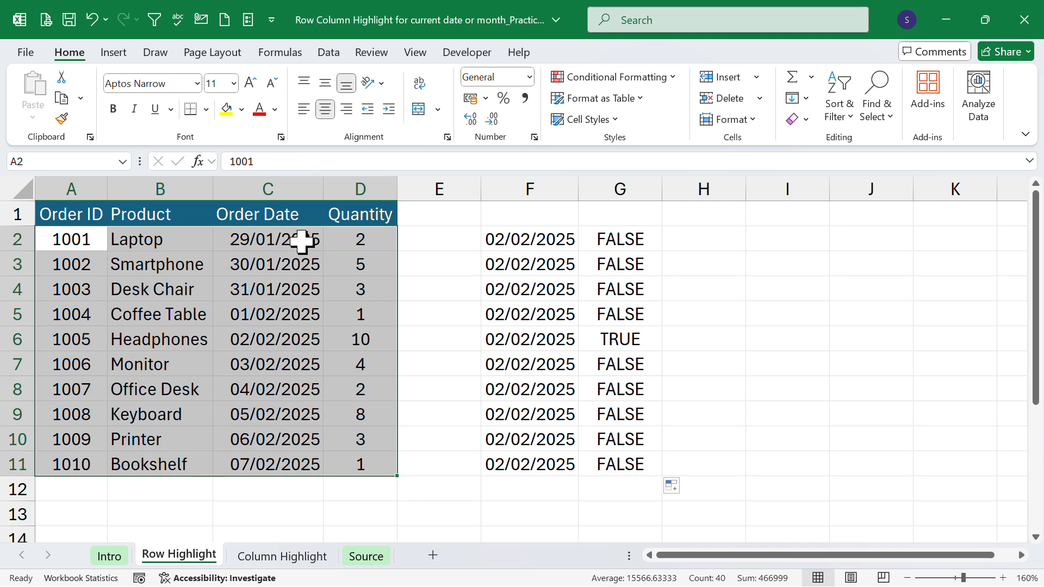
key(Tab)
key(Tab)
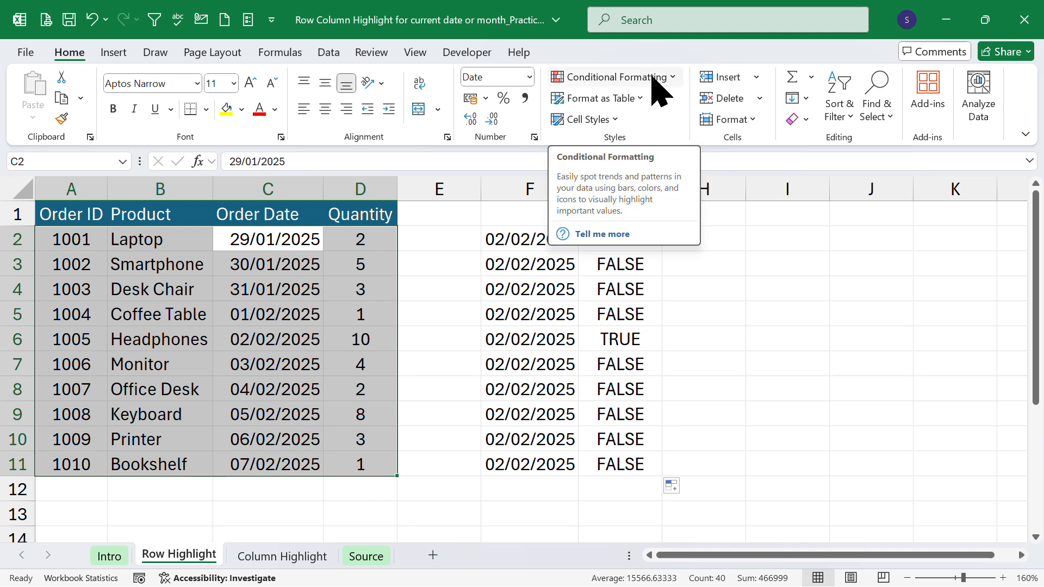
click(634, 77)
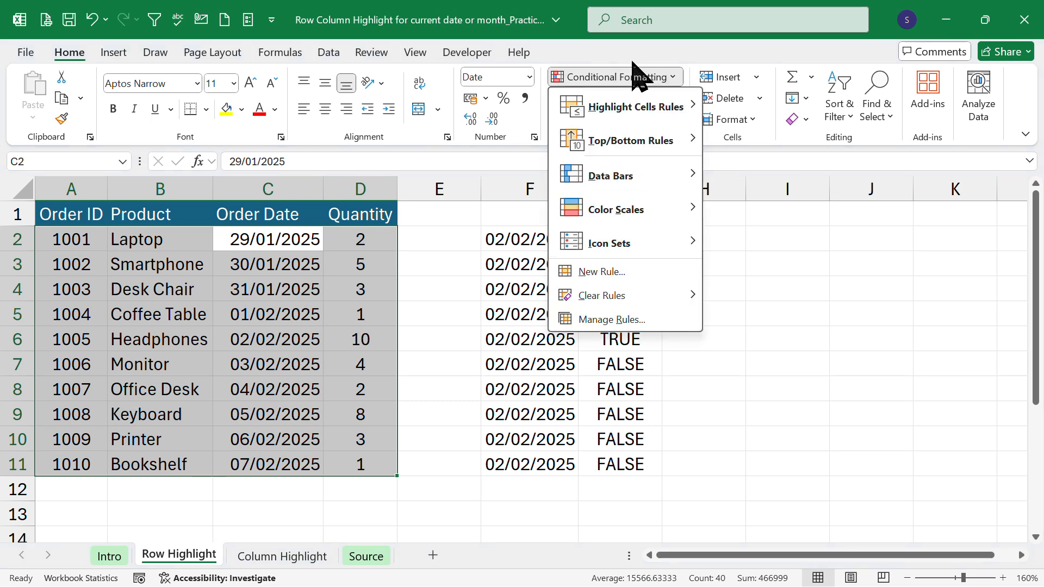
click(608, 274)
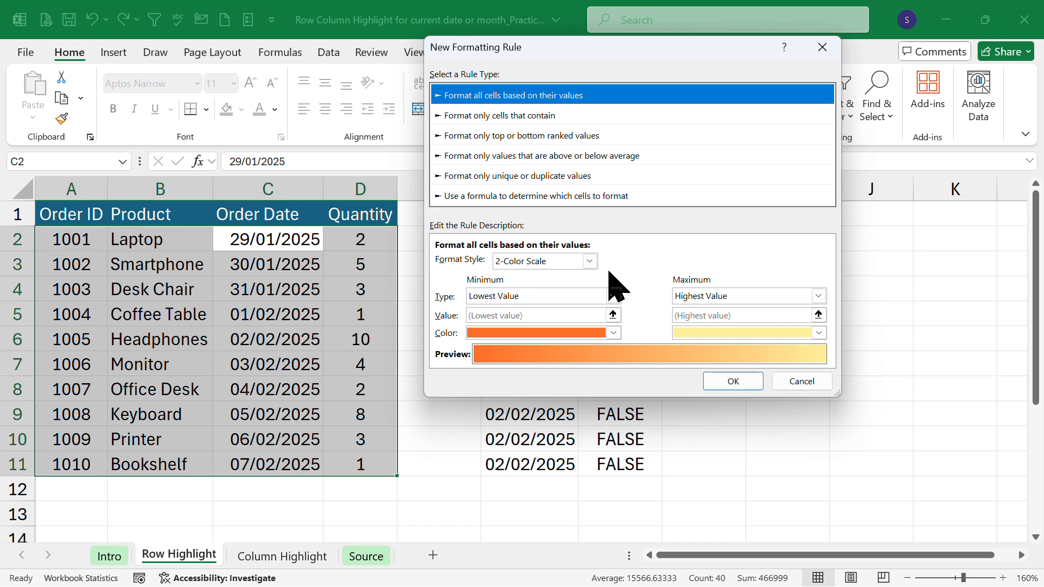
click(484, 197)
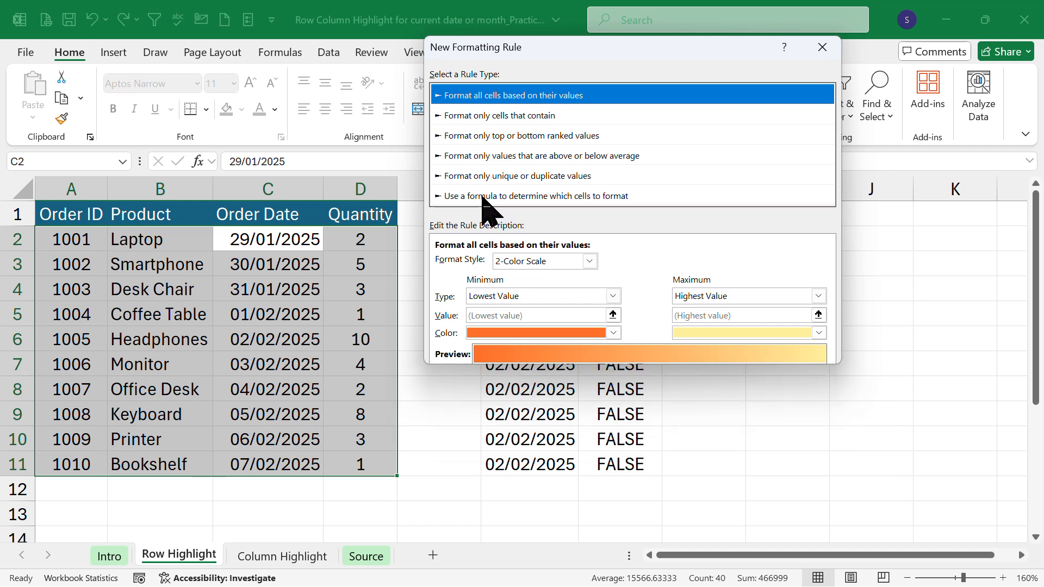
- Set the rule's formula to =$C2=today(), keeping only the column reference absolute
click(457, 262)
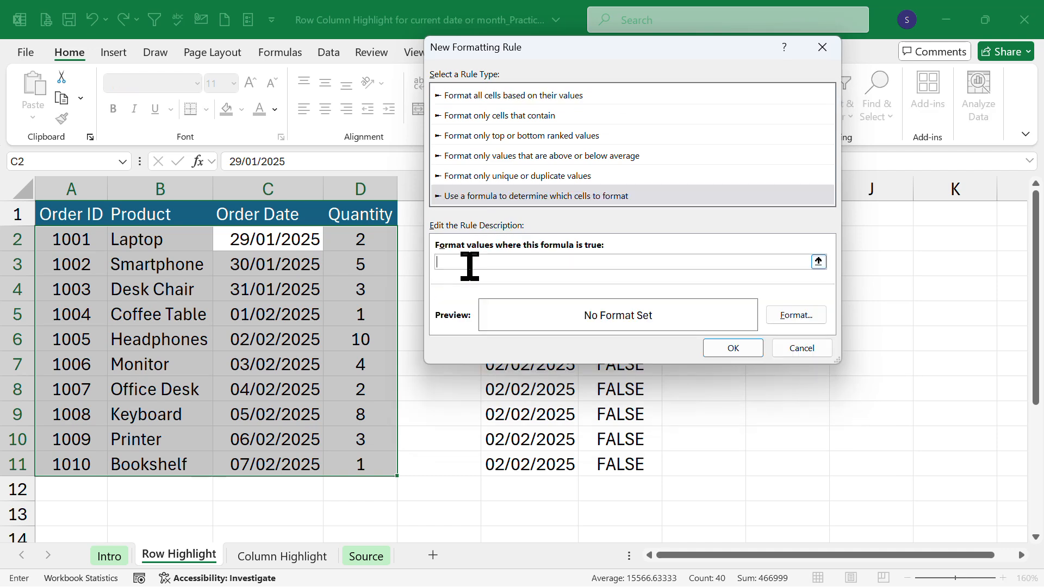
click(277, 239)
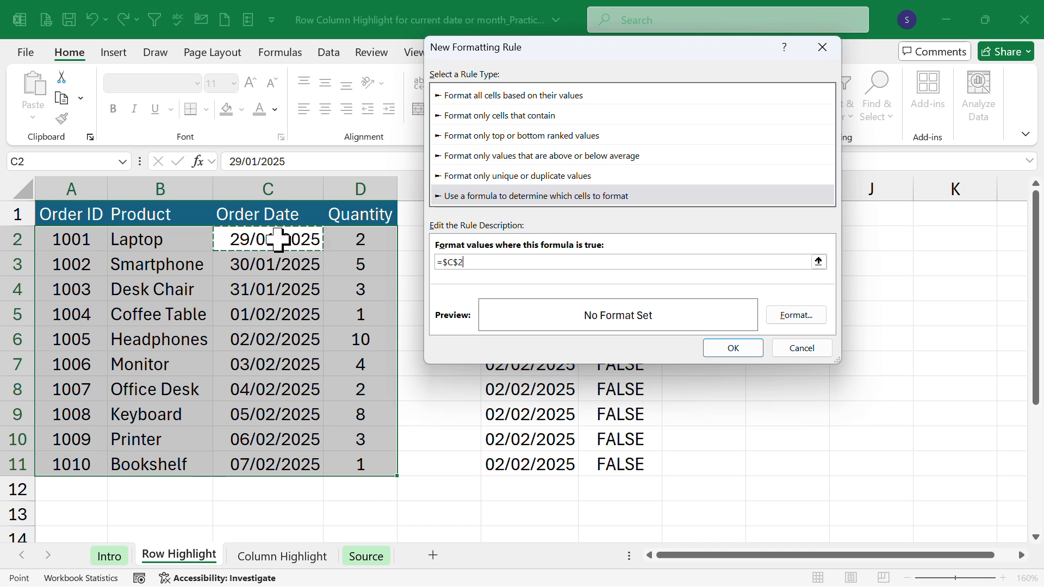
text(=today()
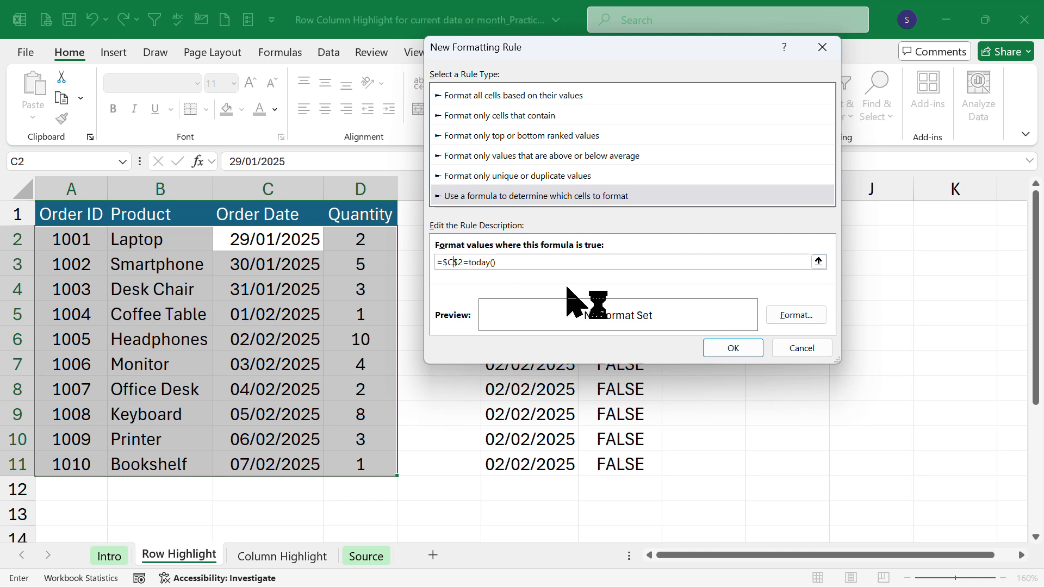
key(Delete)
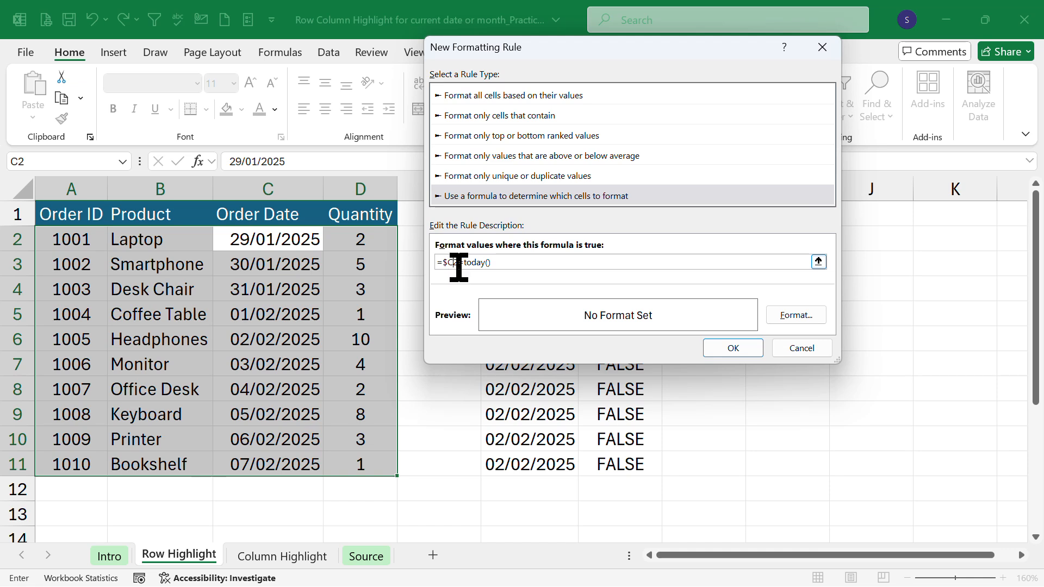
- Give the rule a yellow background fill and apply it to the order data
click(801, 321)
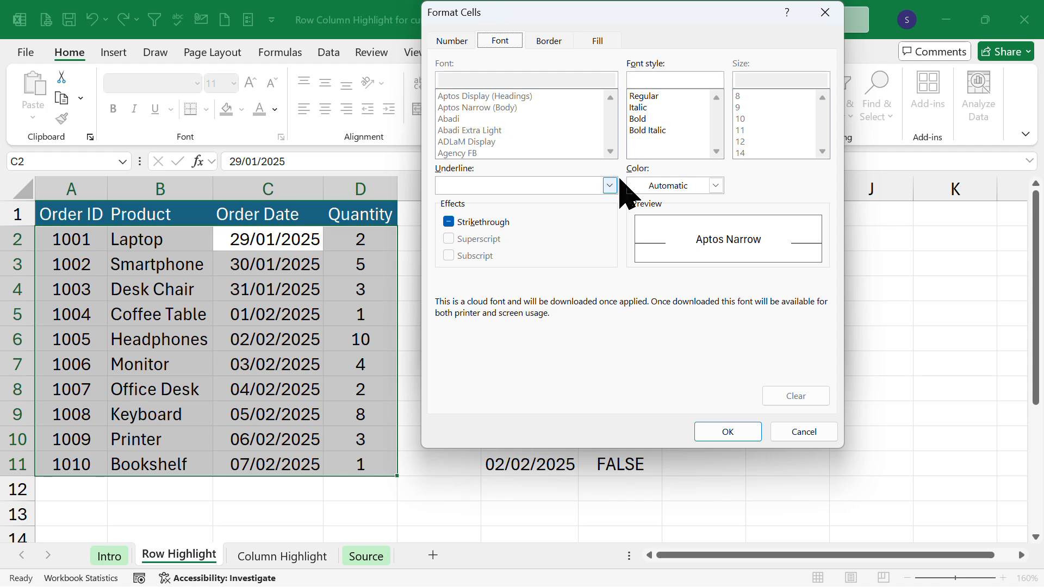
drag(694, 21, 691, 128)
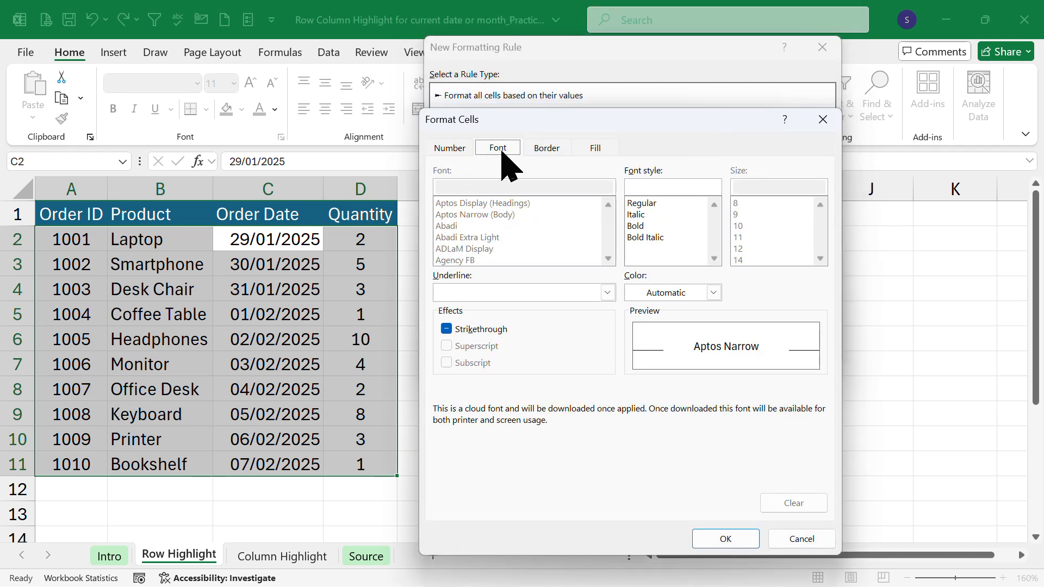
click(598, 153)
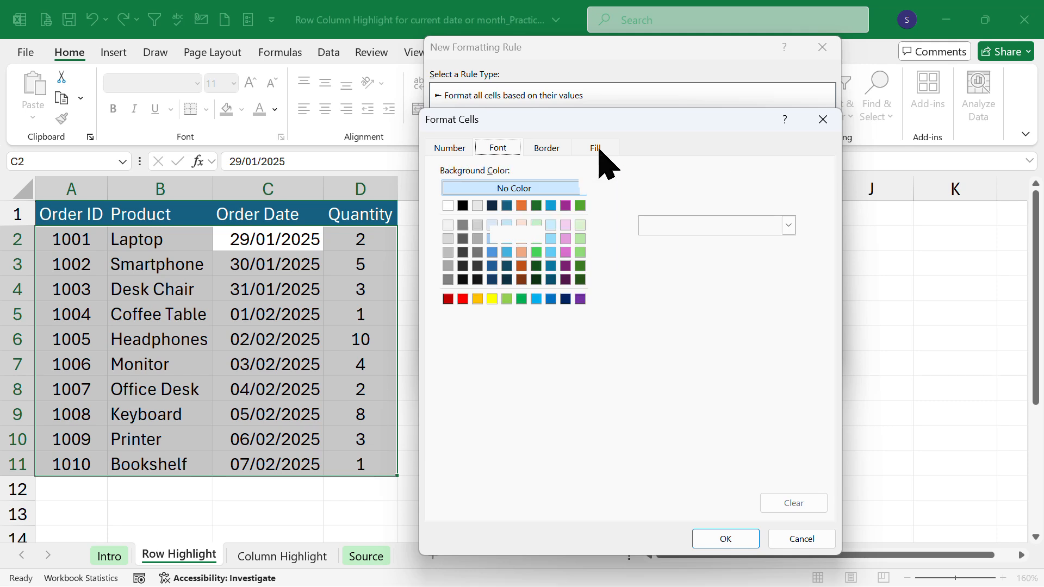
click(493, 299)
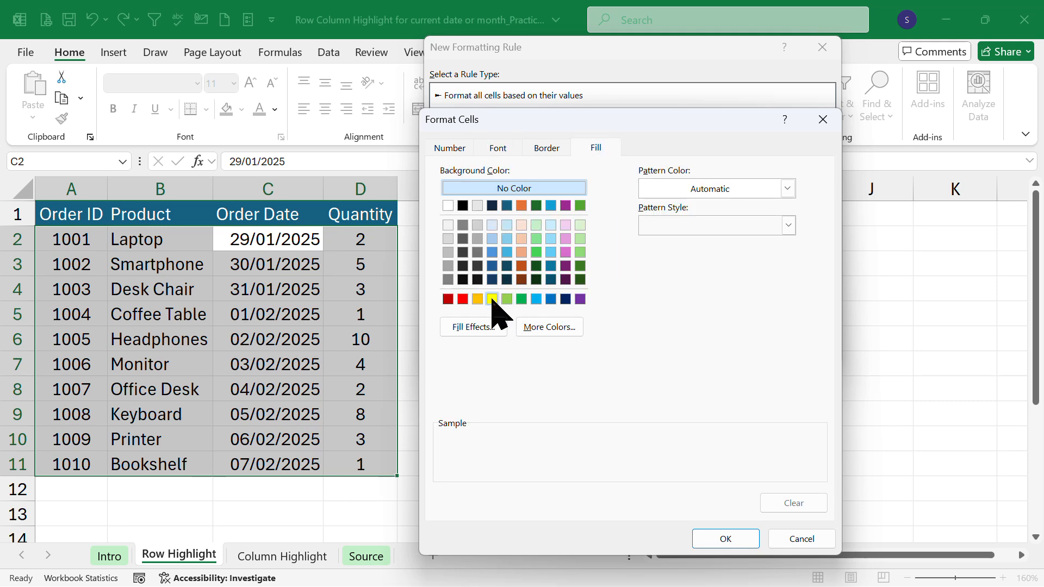
click(728, 538)
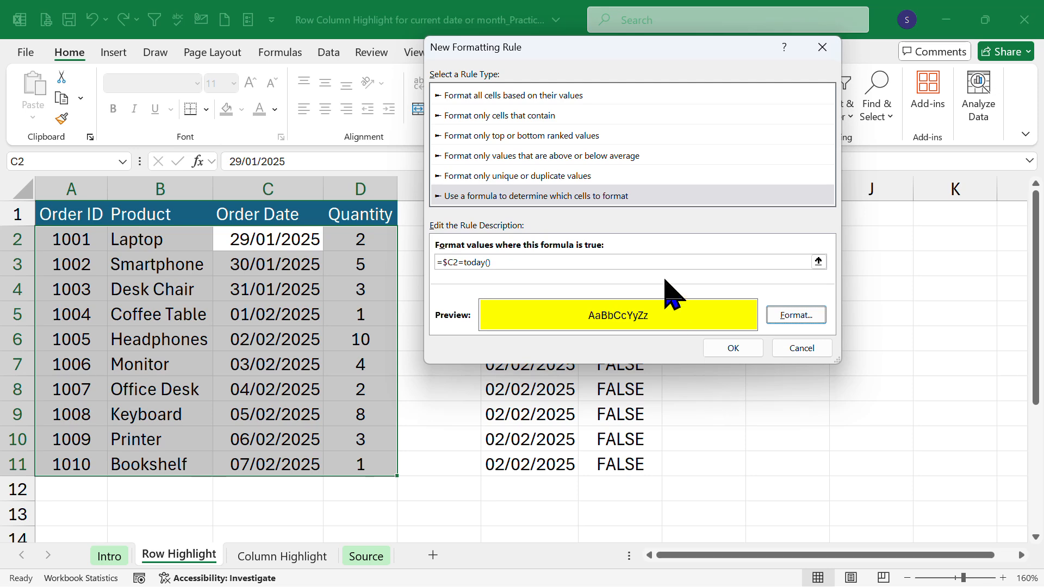
click(719, 350)
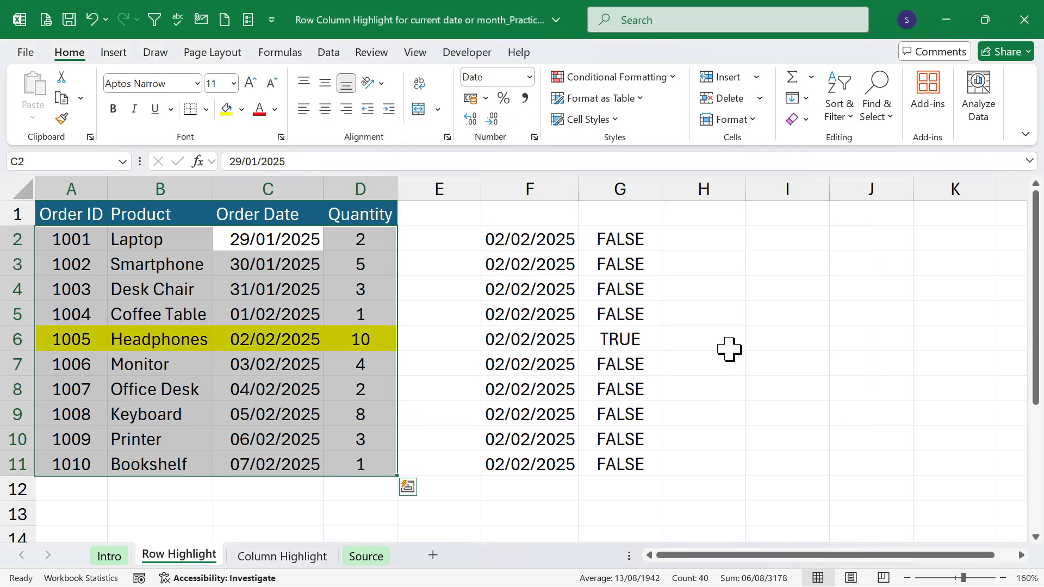
click(801, 377)
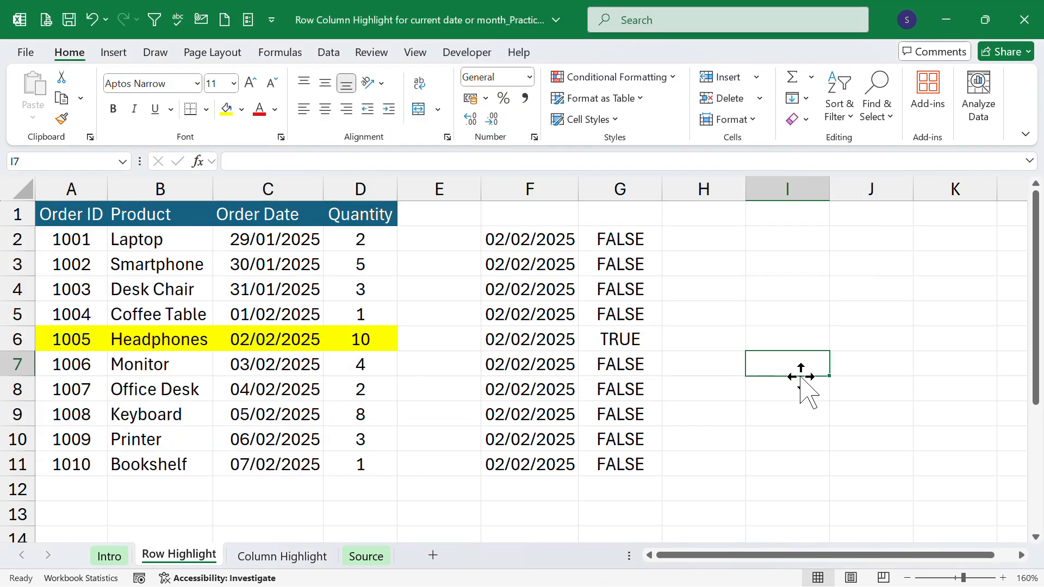
- Examine the formatting of row 6 against the comparison result in G6, and check the order rows below it
click(636, 338)
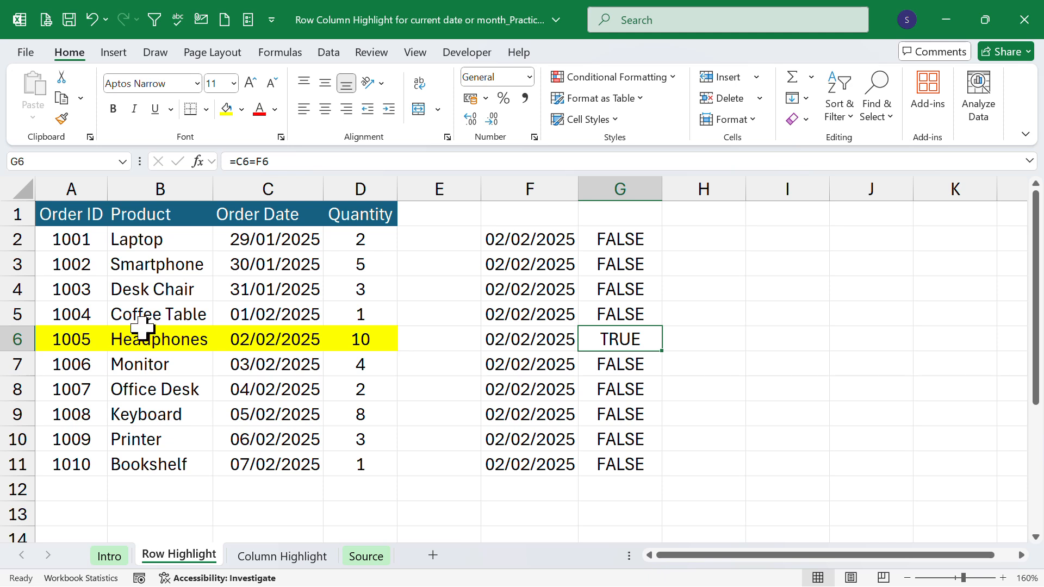
click(85, 337)
click(375, 338)
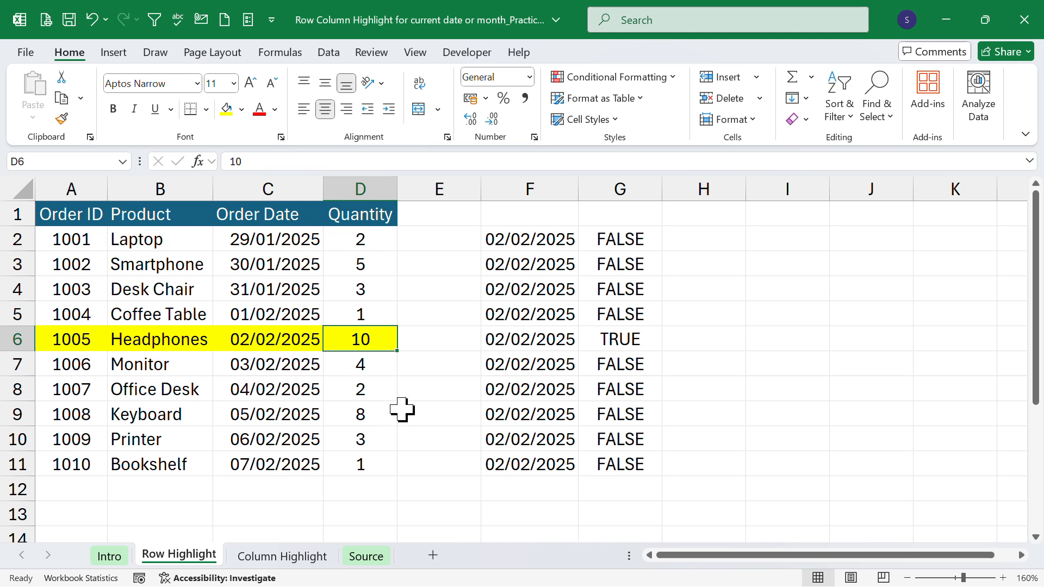
drag(81, 367, 352, 364)
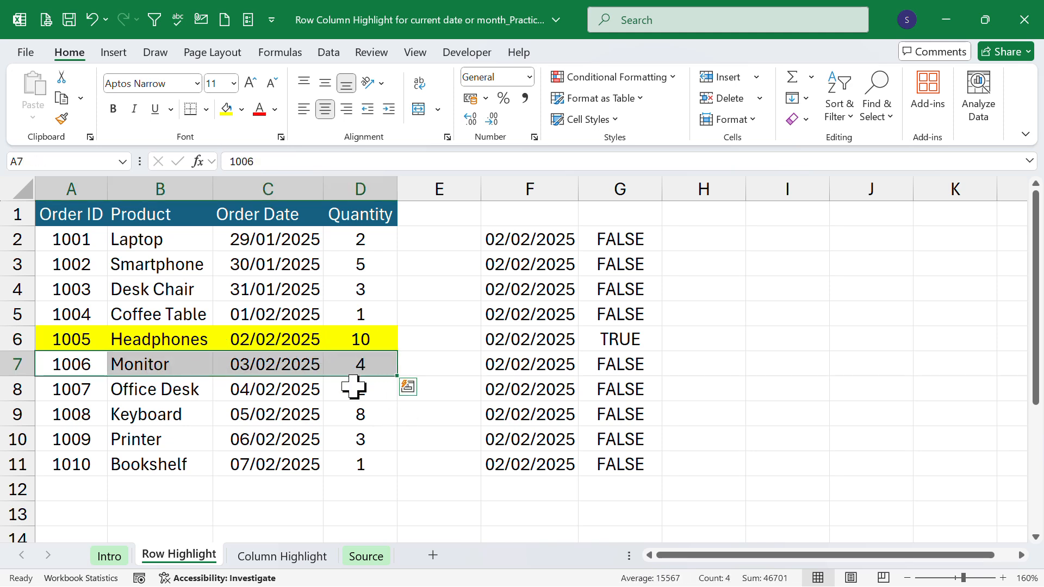
drag(81, 389, 362, 407)
click(750, 409)
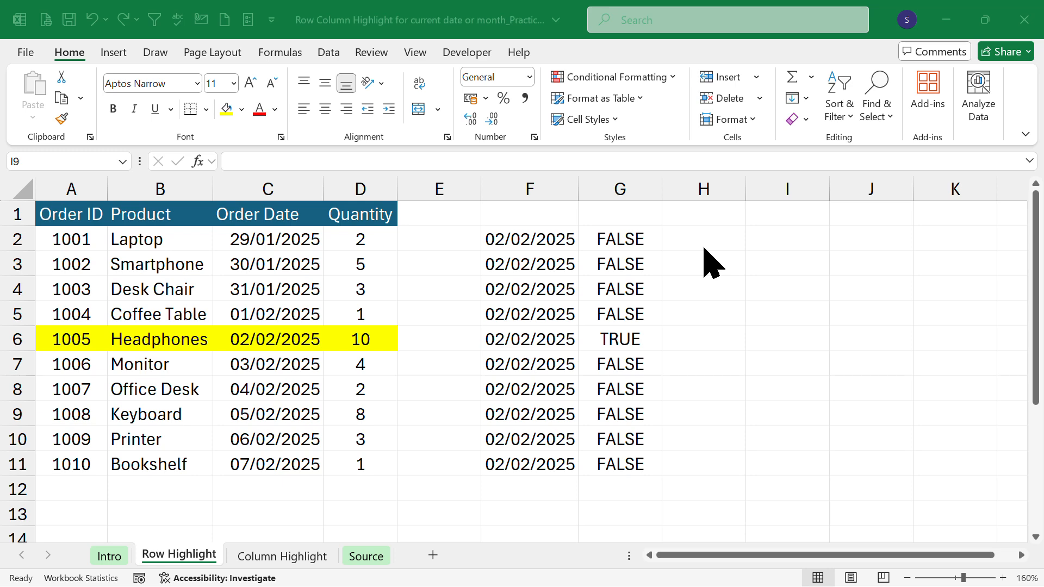
- Open the Column Highlight sheet and examine the date values behind the month headers in row 2
click(298, 560)
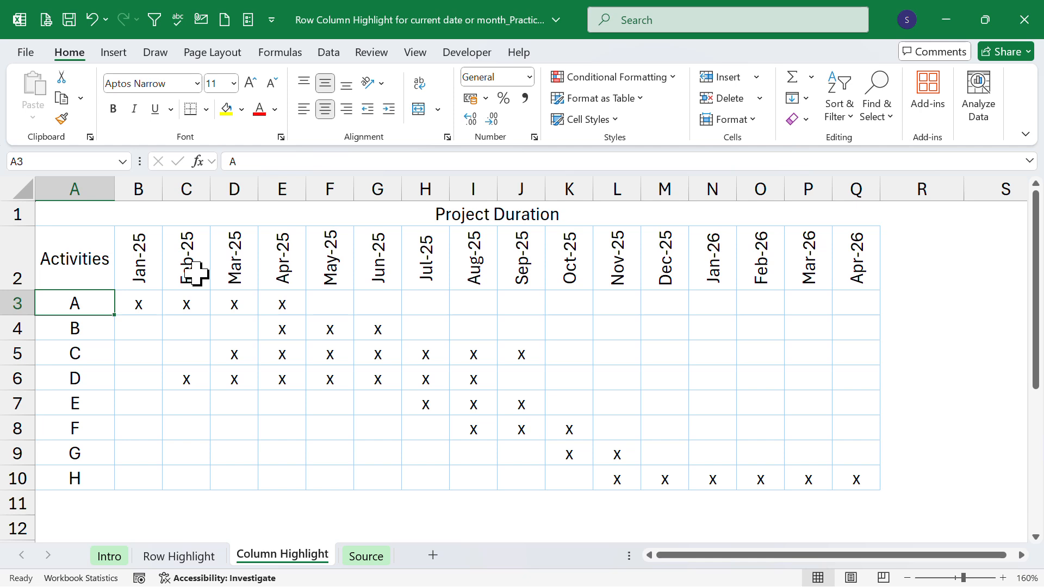
click(146, 268)
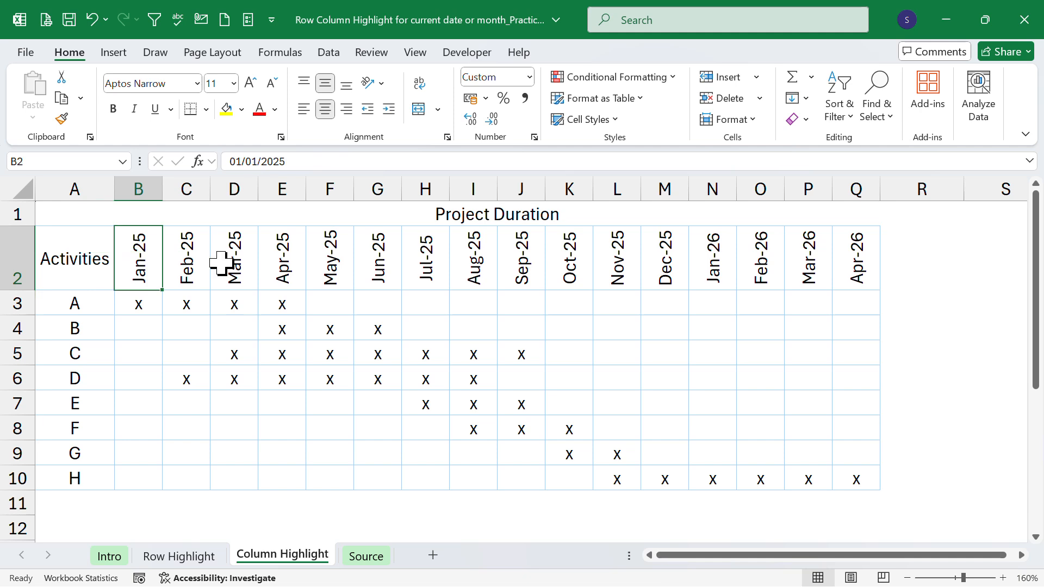
click(282, 261)
click(338, 262)
click(415, 261)
click(488, 263)
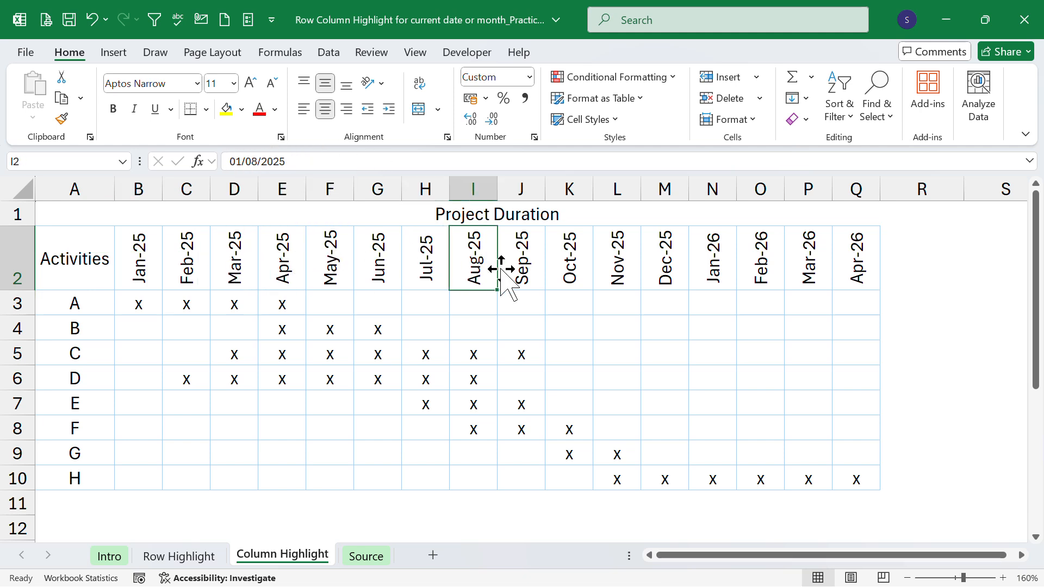
click(581, 265)
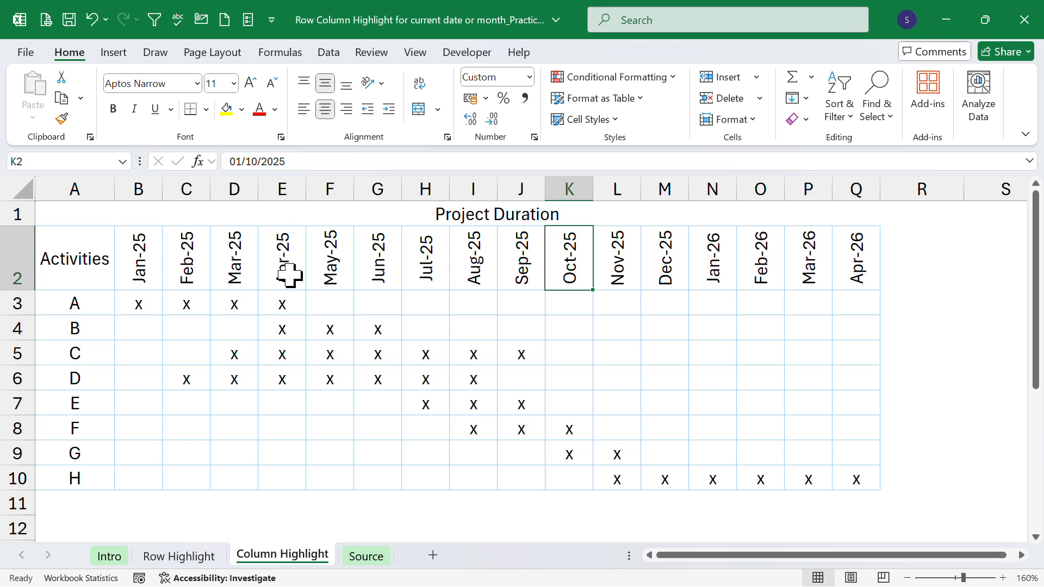
- Enter the formula =TEXT(B2,"mmm-yy") in B11, below the project table, to convert the first month header to text
click(144, 511)
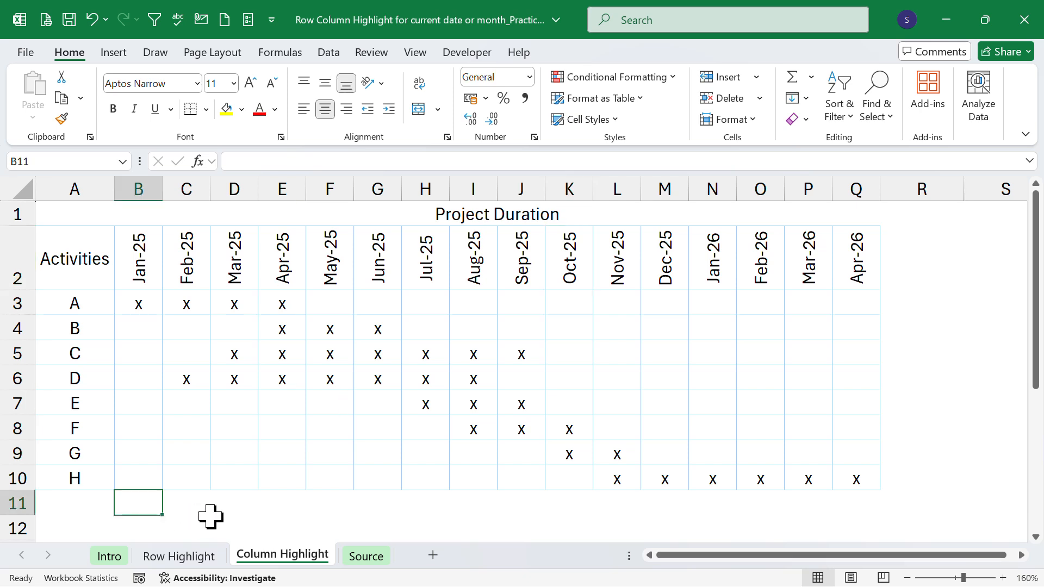
text(=text)
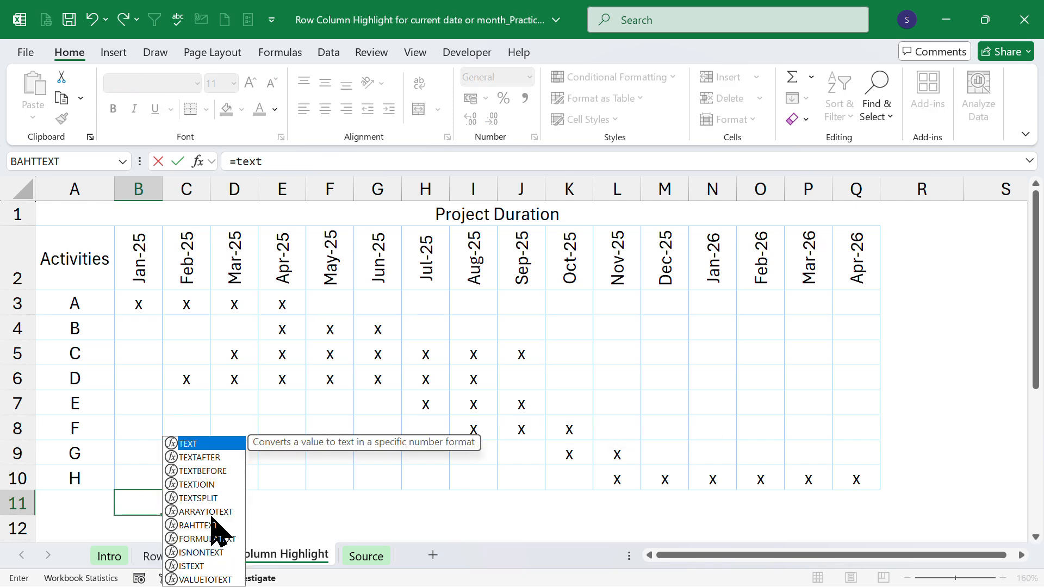
key(Tab)
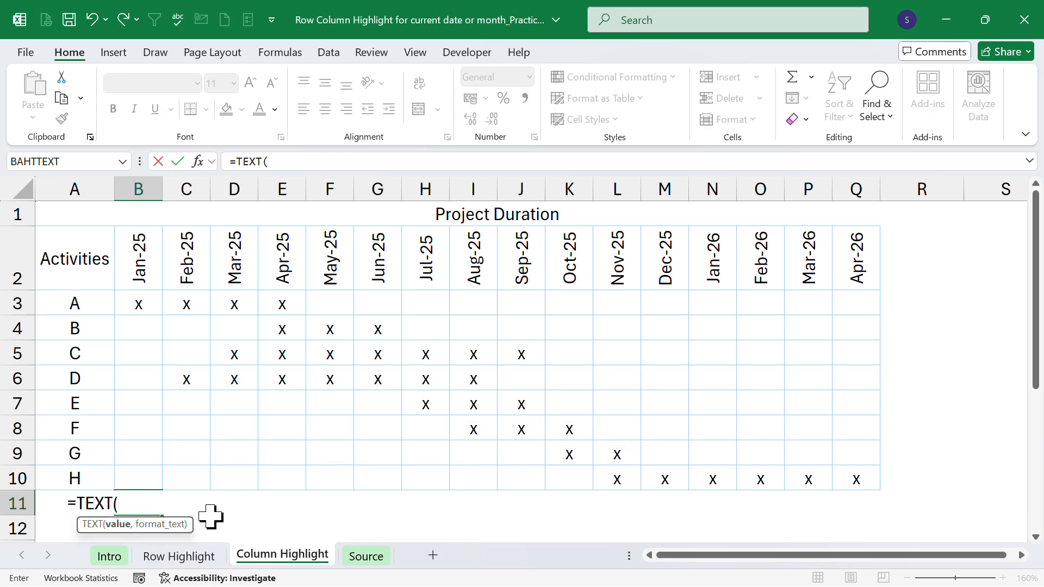
click(137, 262)
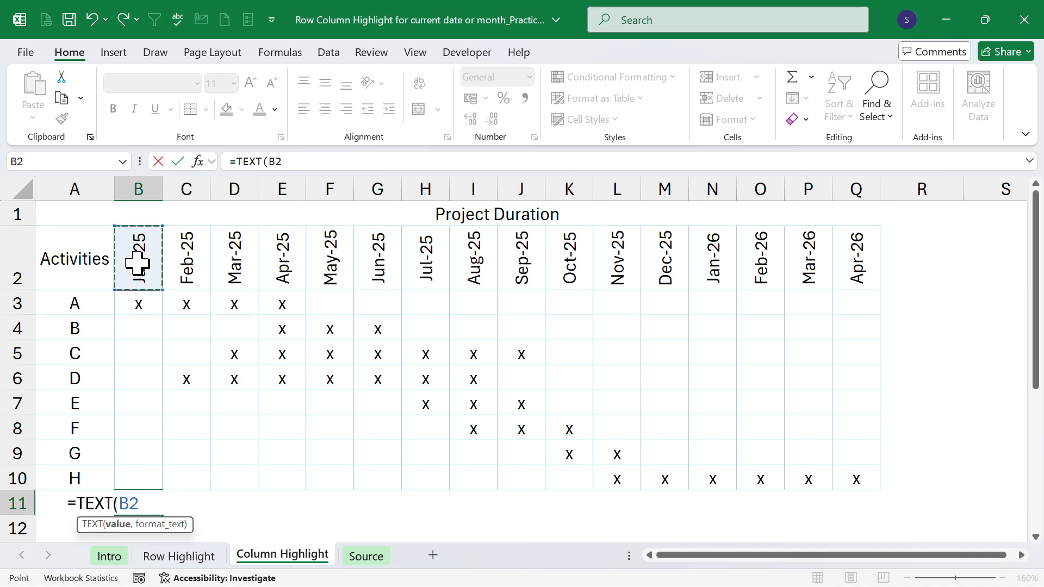
text(,)
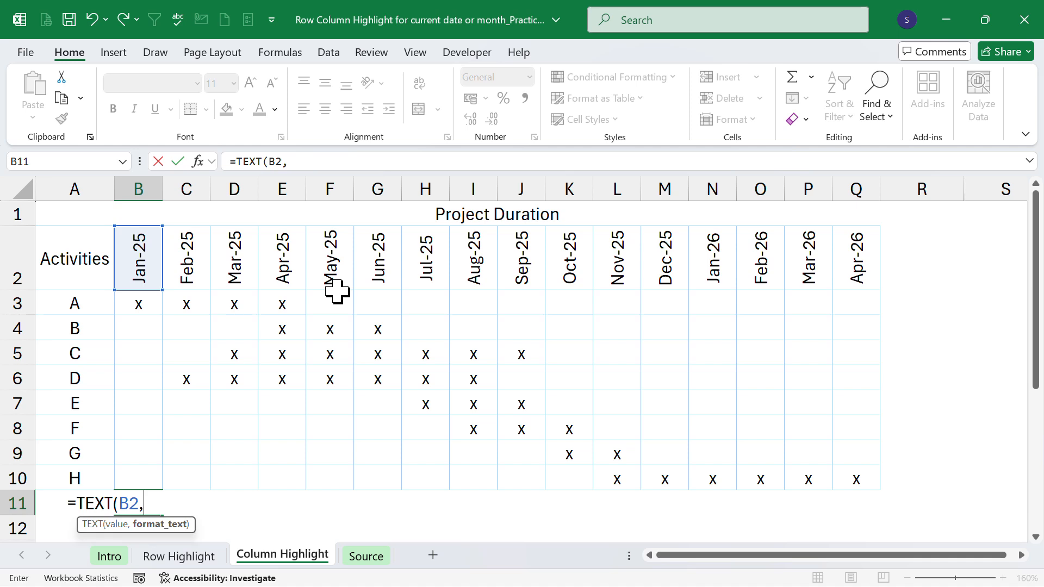
text("mmm)
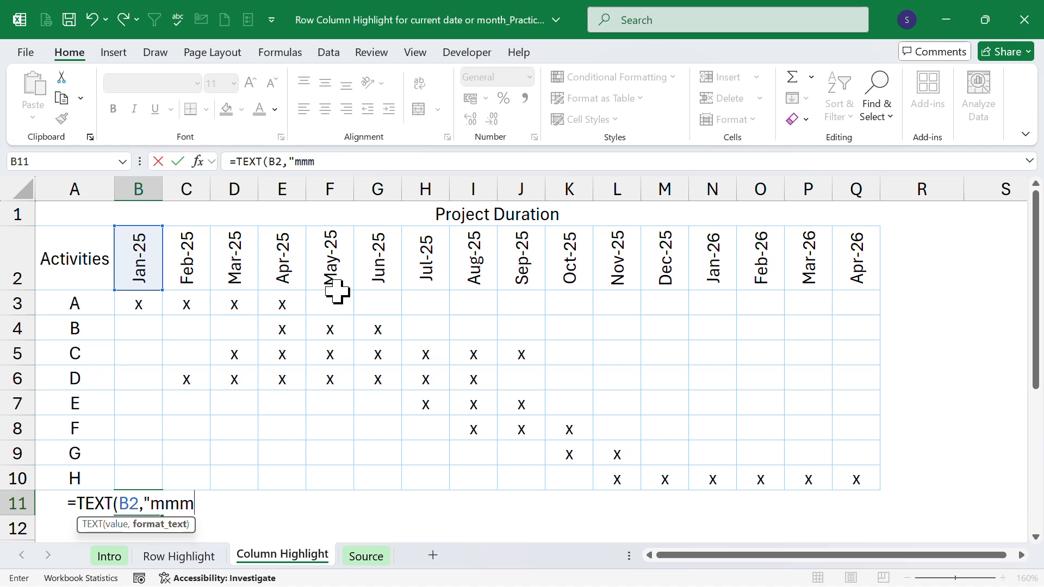
text(-yy)
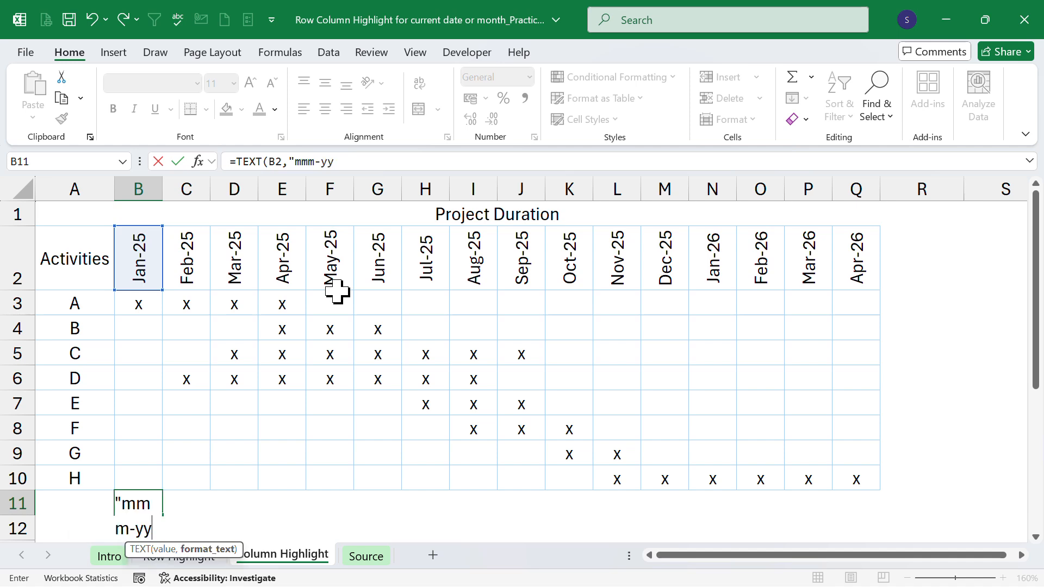
text("))
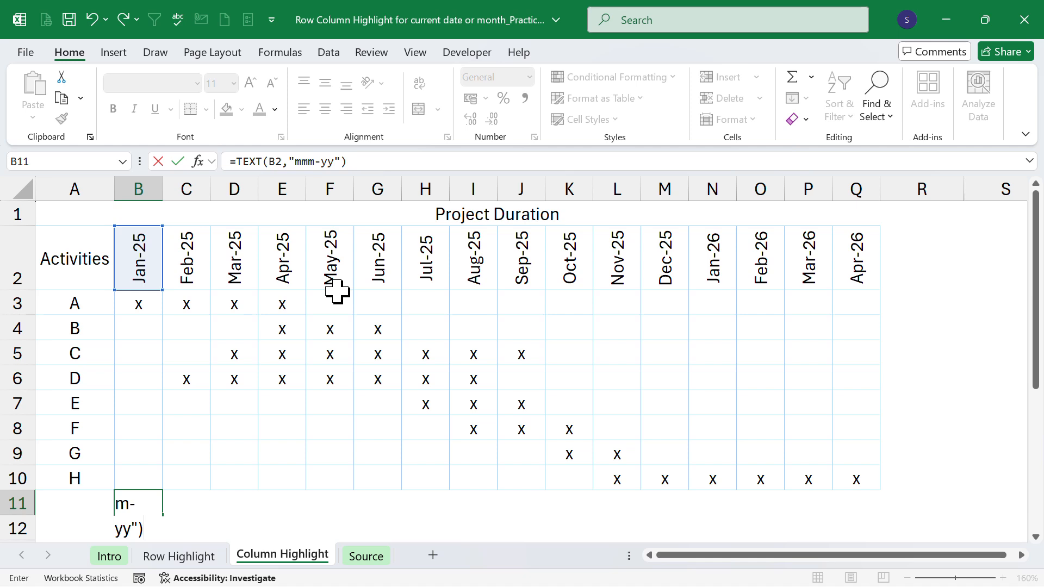
key(Return)
key(Up)
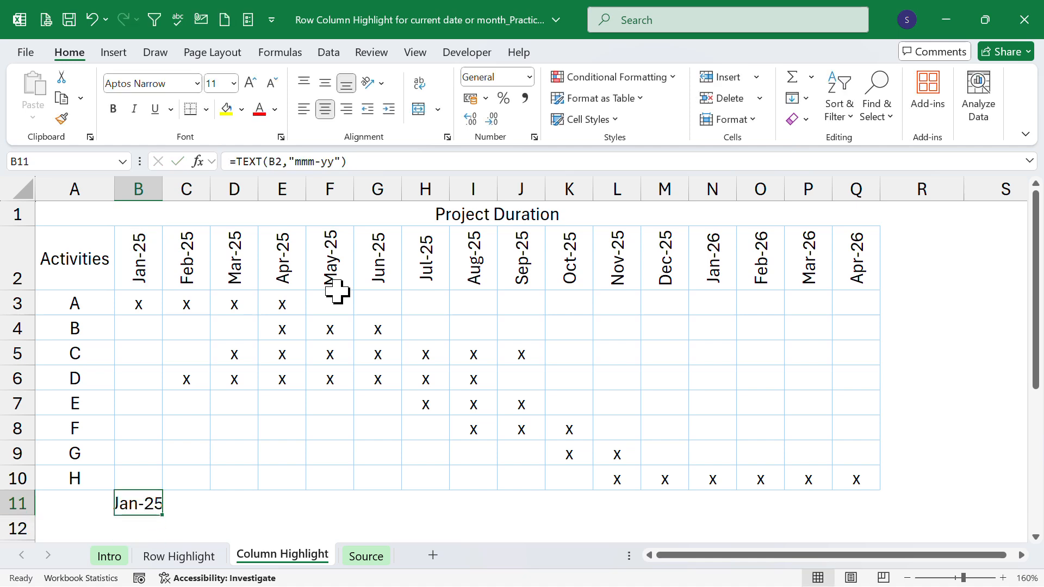
- Compare the date in B2 with the TEXT formula in B11, and review the month headers B2:Q2
click(178, 510)
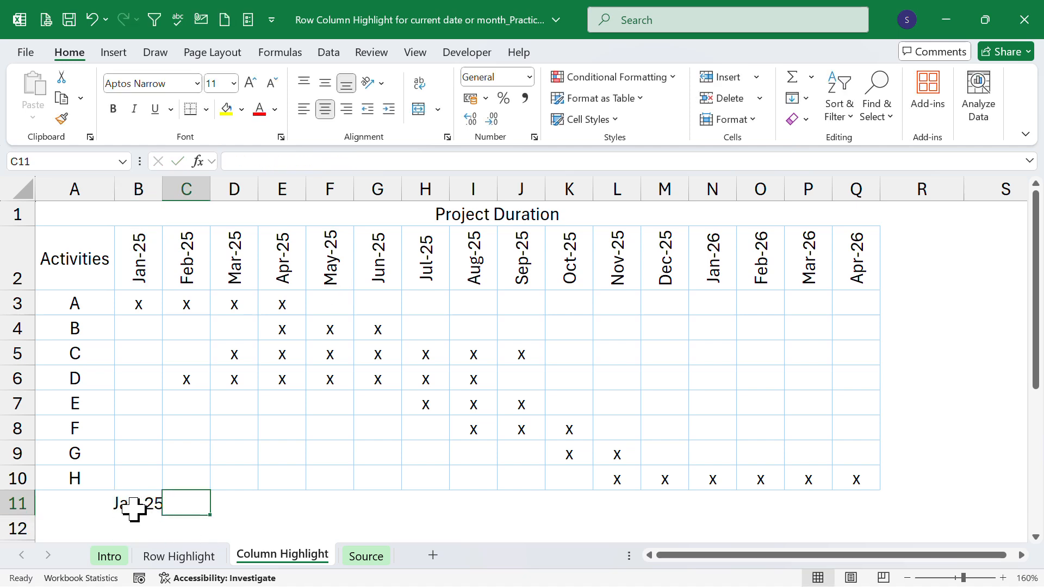
click(143, 267)
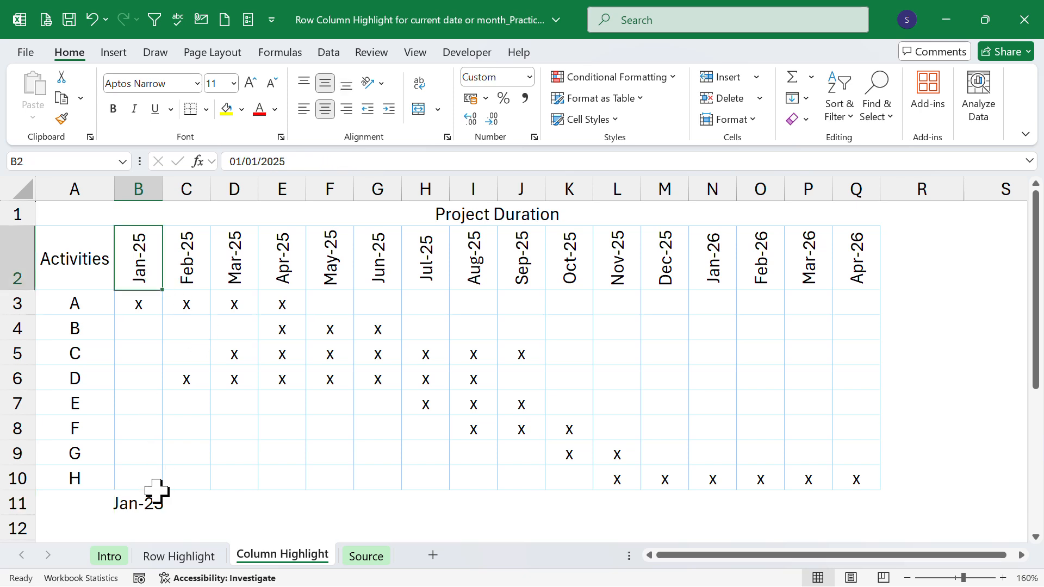
click(143, 502)
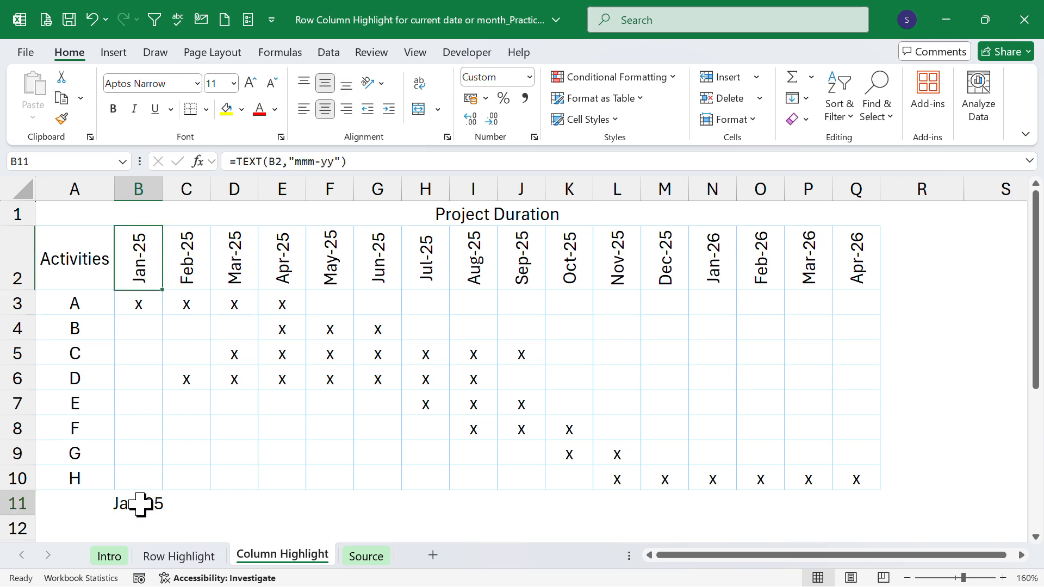
click(187, 504)
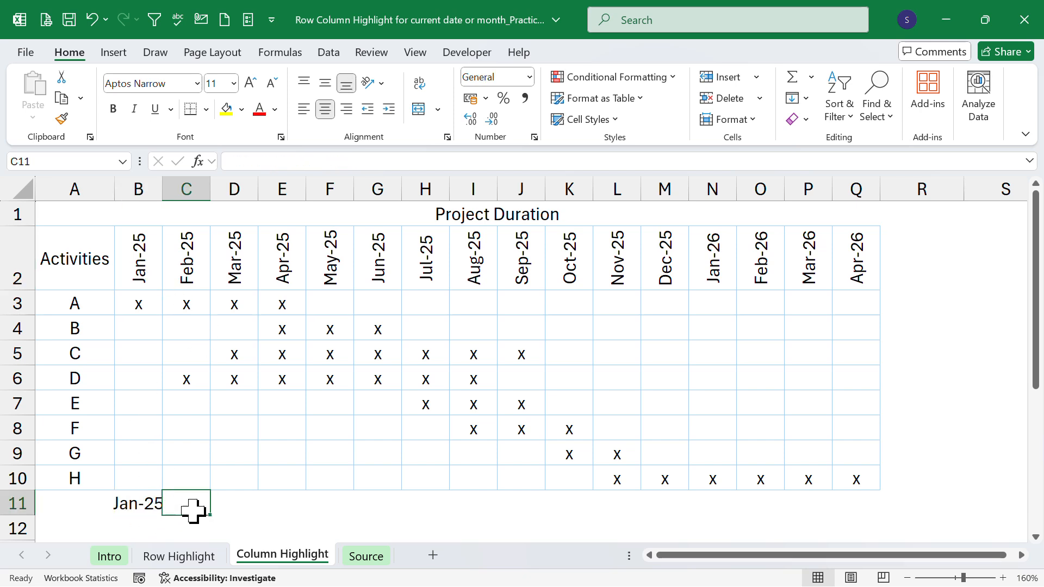
click(146, 259)
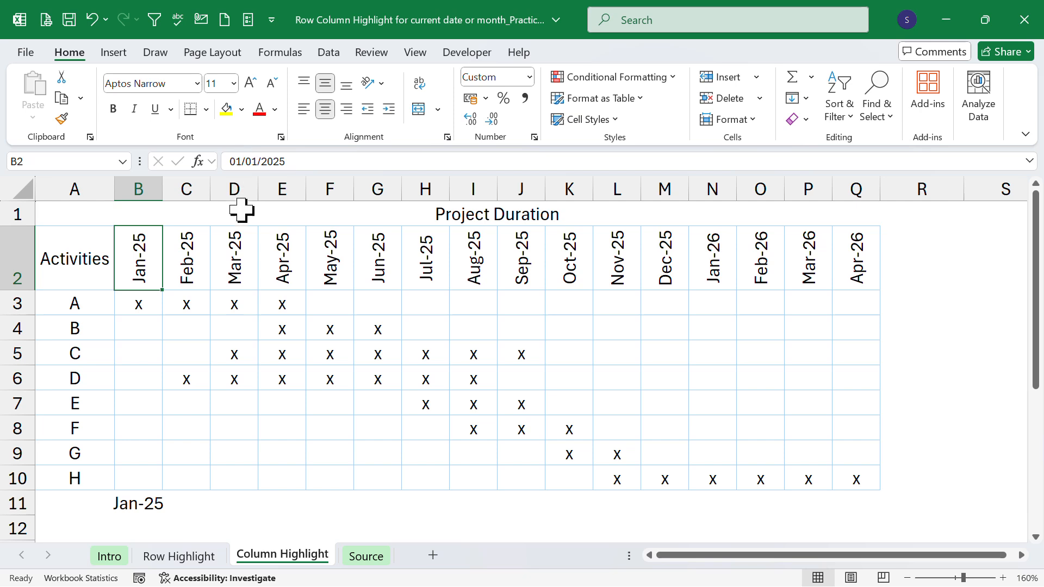
drag(144, 272, 839, 270)
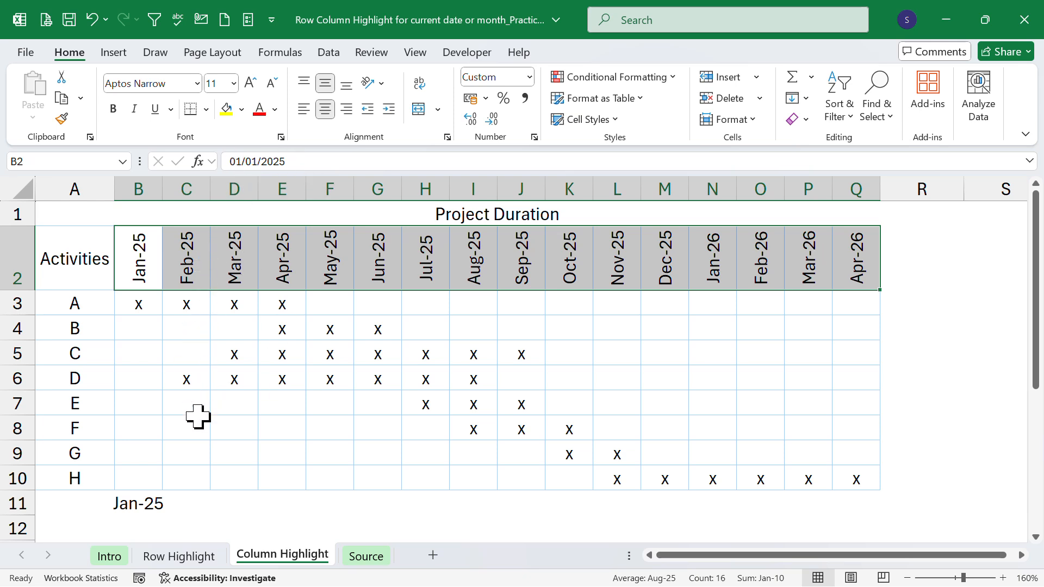
click(197, 513)
- Extend the formula in B11 to =TEXT(B2,"mmm-yy")=TEXT(TODAY(),"MMM-YY") to compare the first header with the current month
click(143, 501)
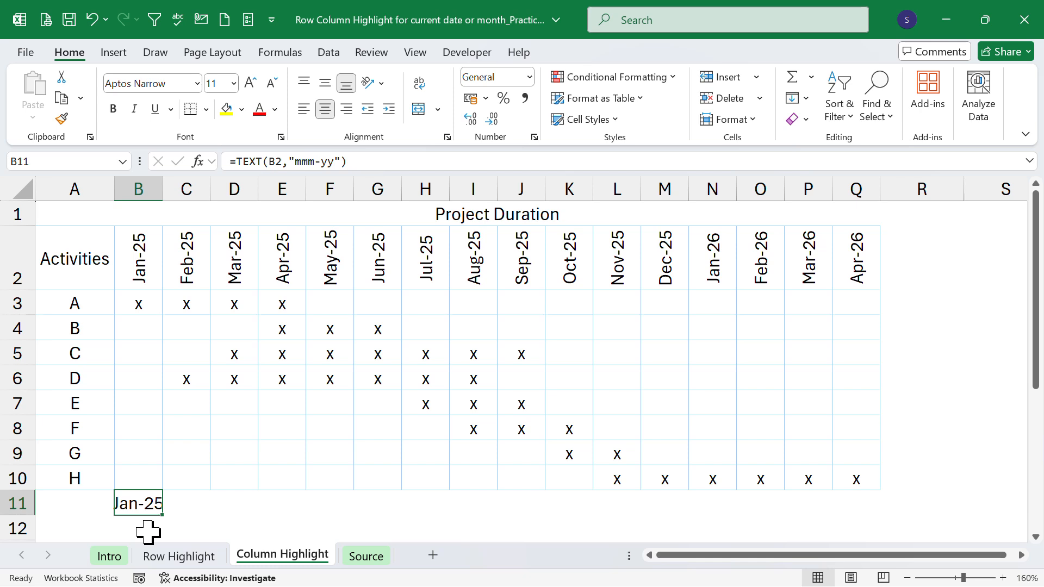
key(F2)
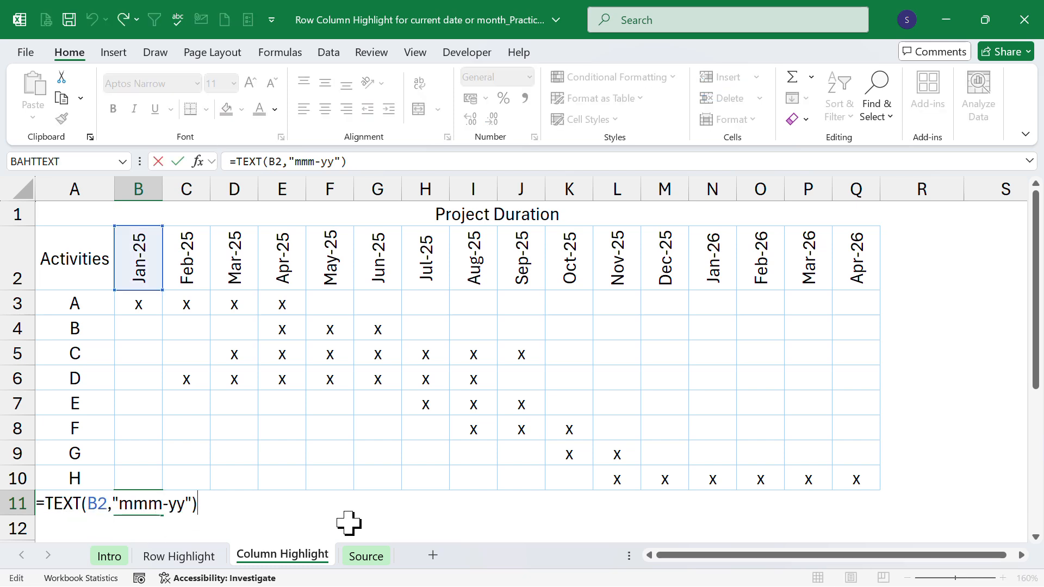
text(=text)
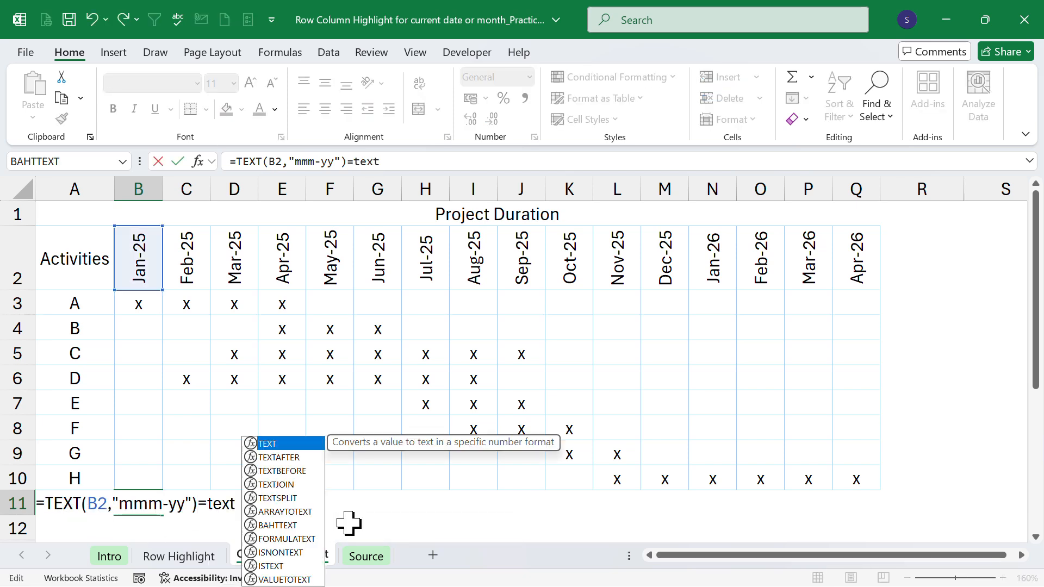
key(Escape)
key(Tab)
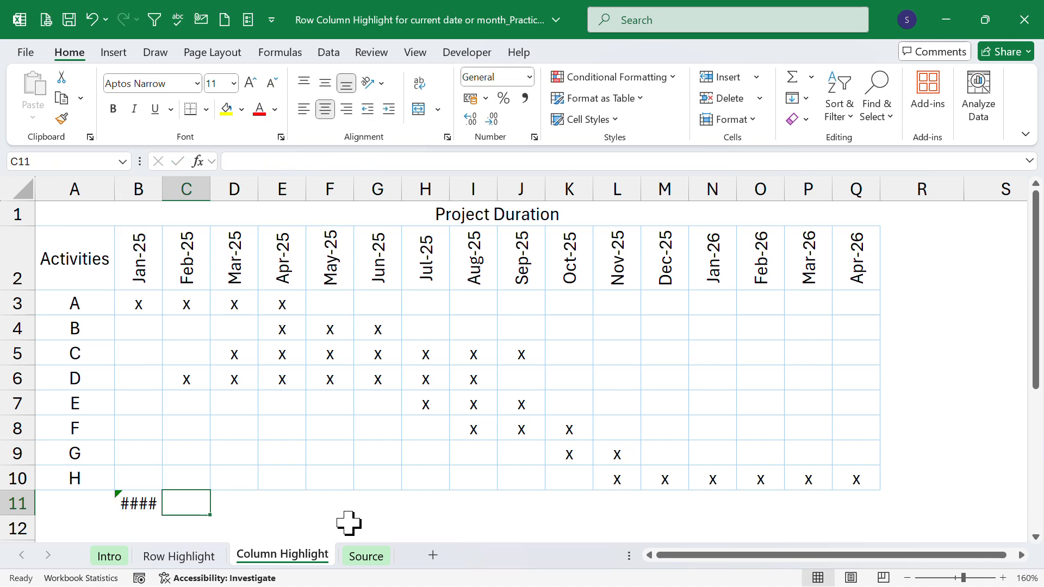
key(shift+Tab)
key(F2)
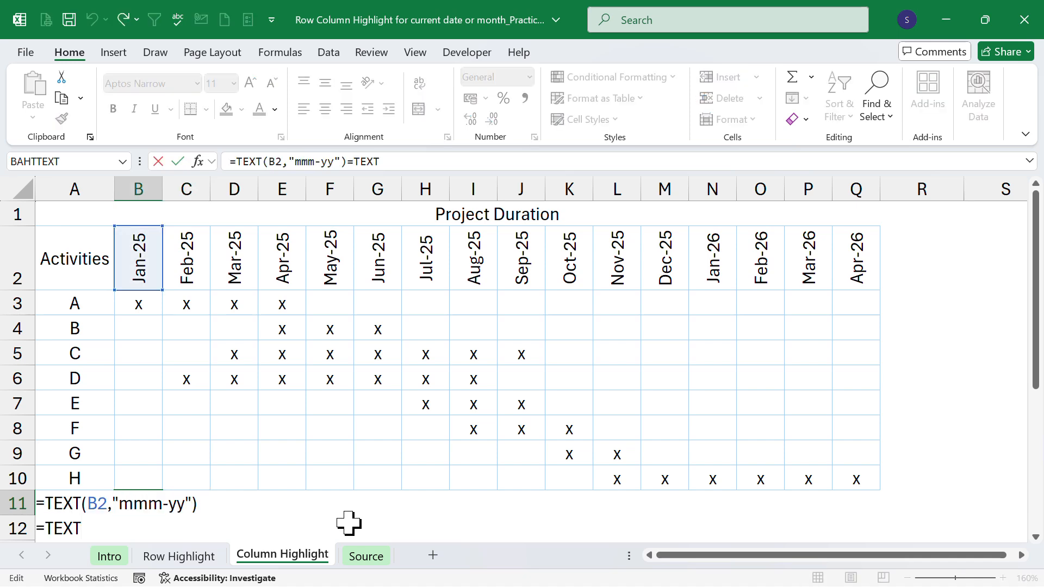
text(=TEXT()
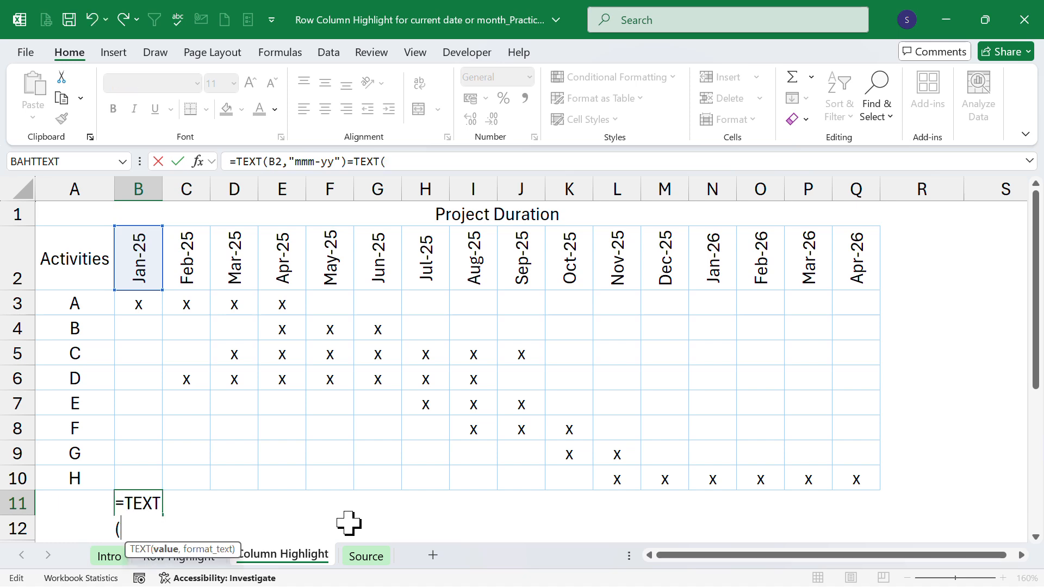
text(TODA)
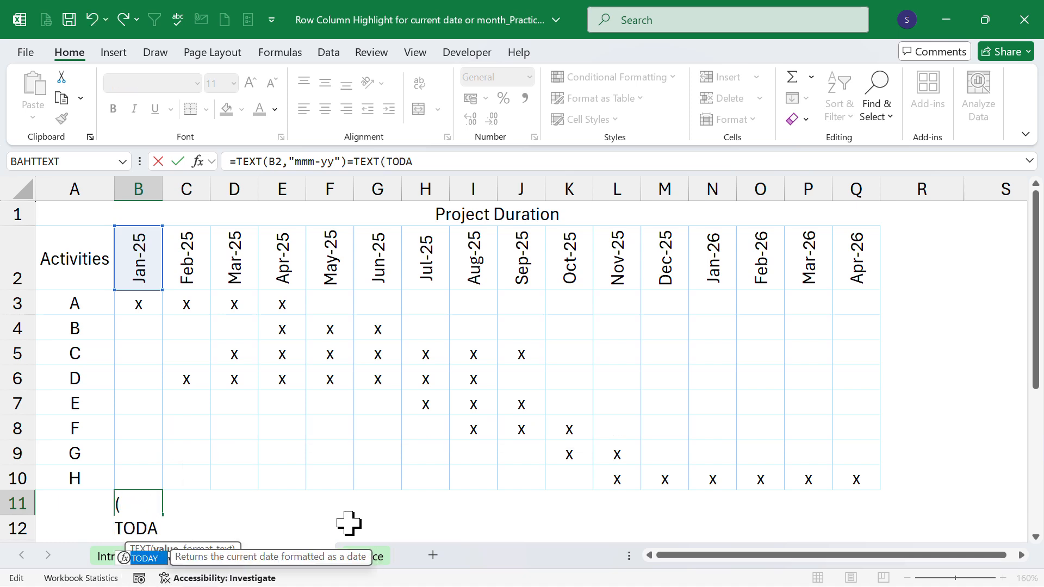
text(Y(),)
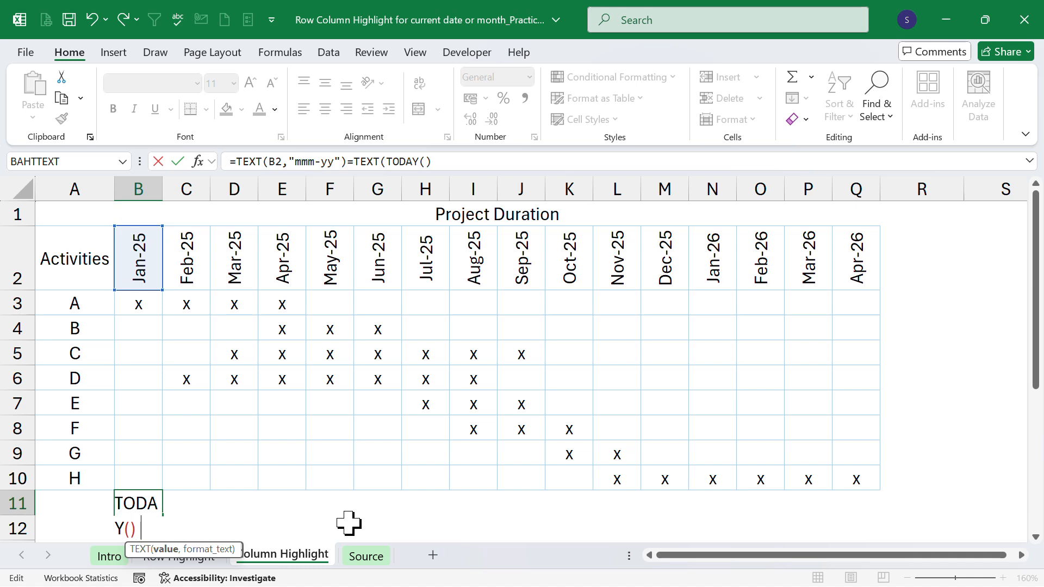
text("MM)
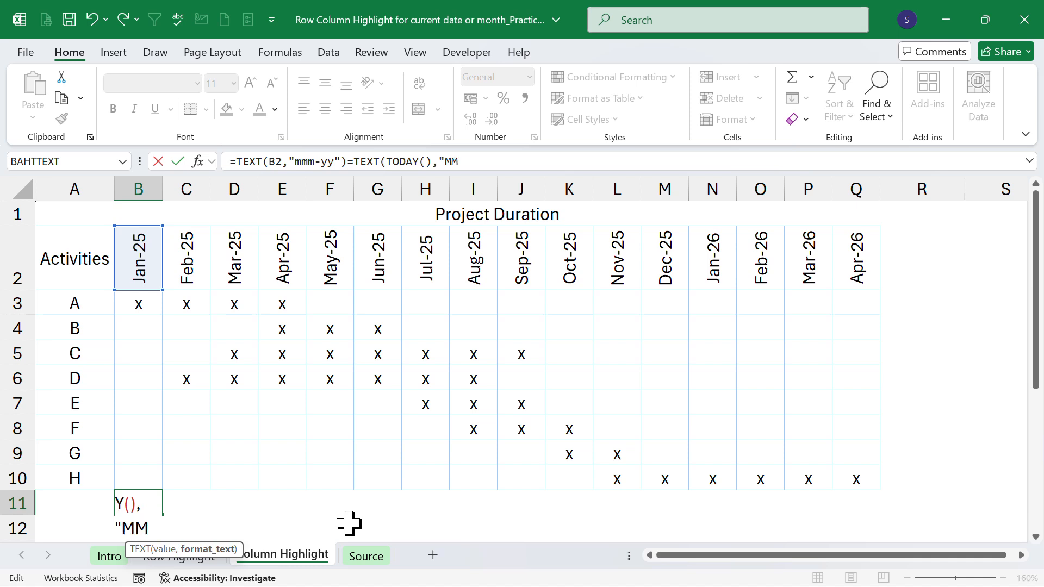
text(M-)
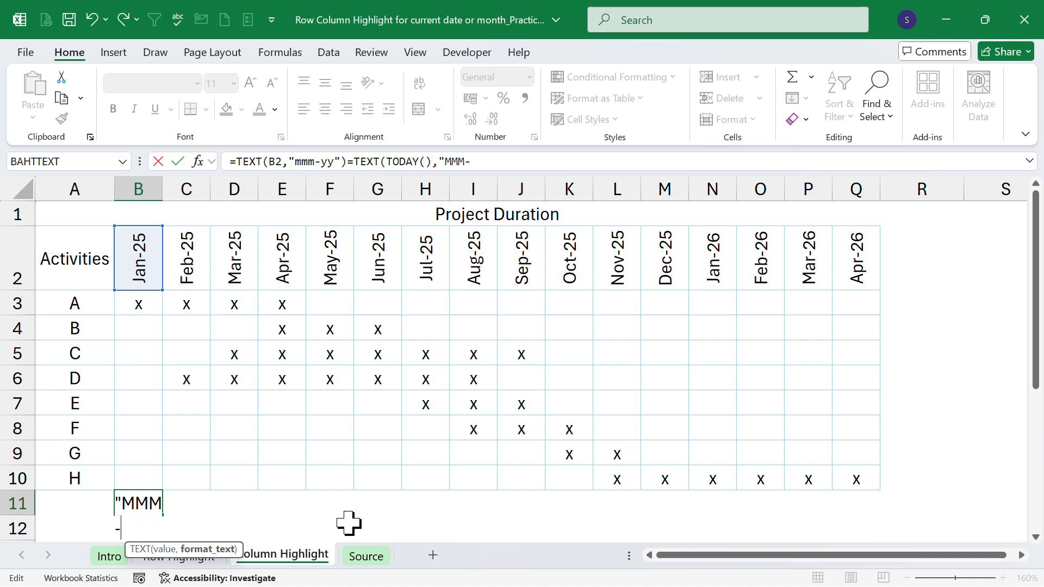
text(YY"))
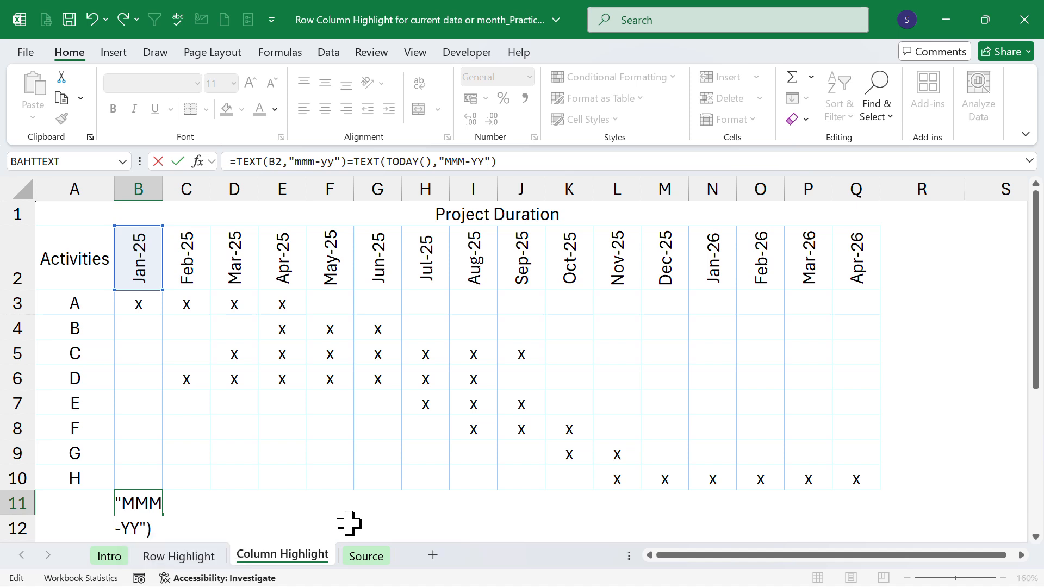
key(ctrl+Return)
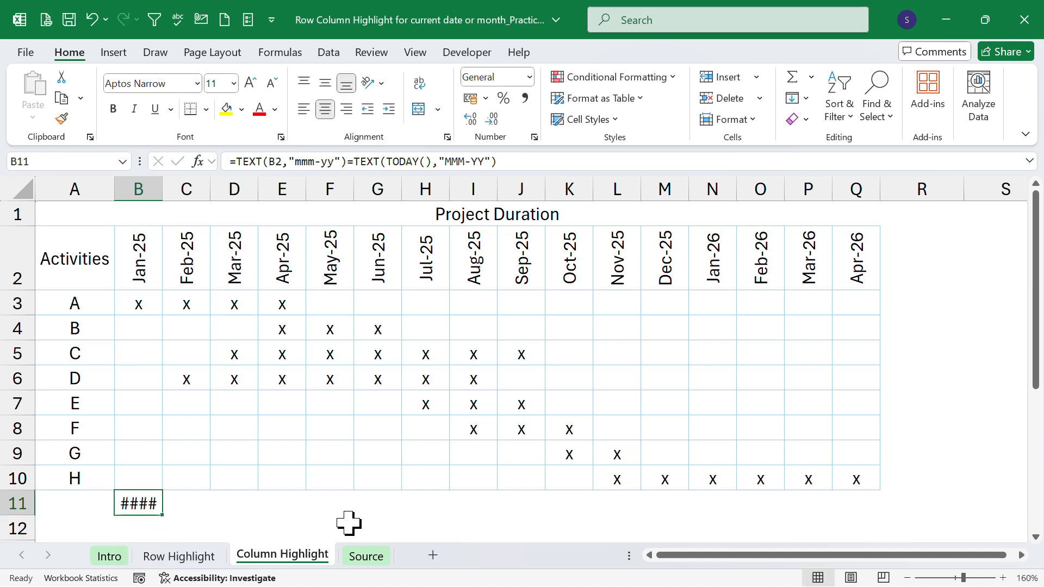
- Widen column B and test the comparison on the February header with a copy of the formula in C11, clearing that copy once checked
drag(162, 189, 190, 191)
drag(190, 514, 228, 511)
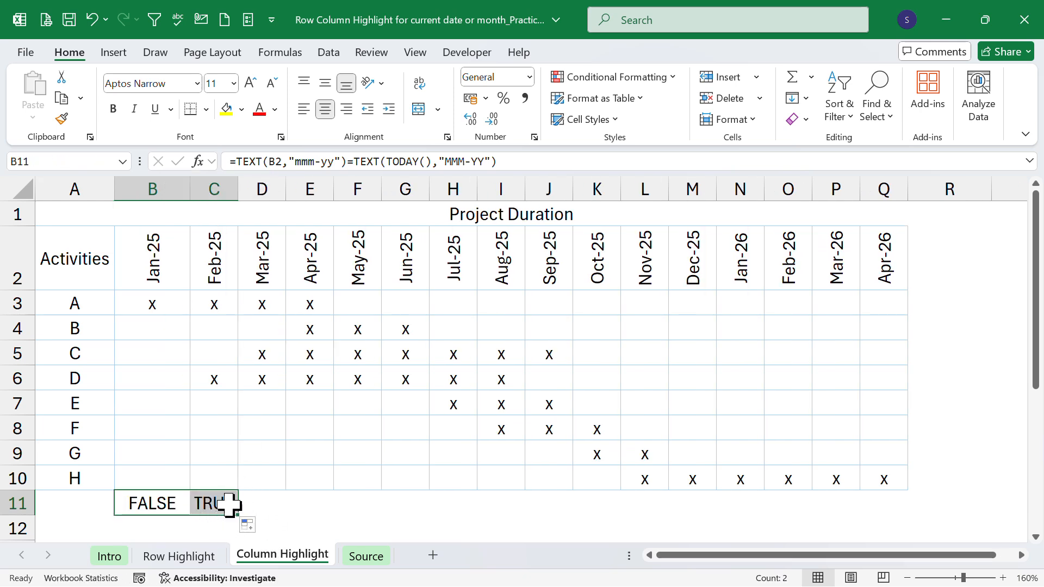
click(228, 259)
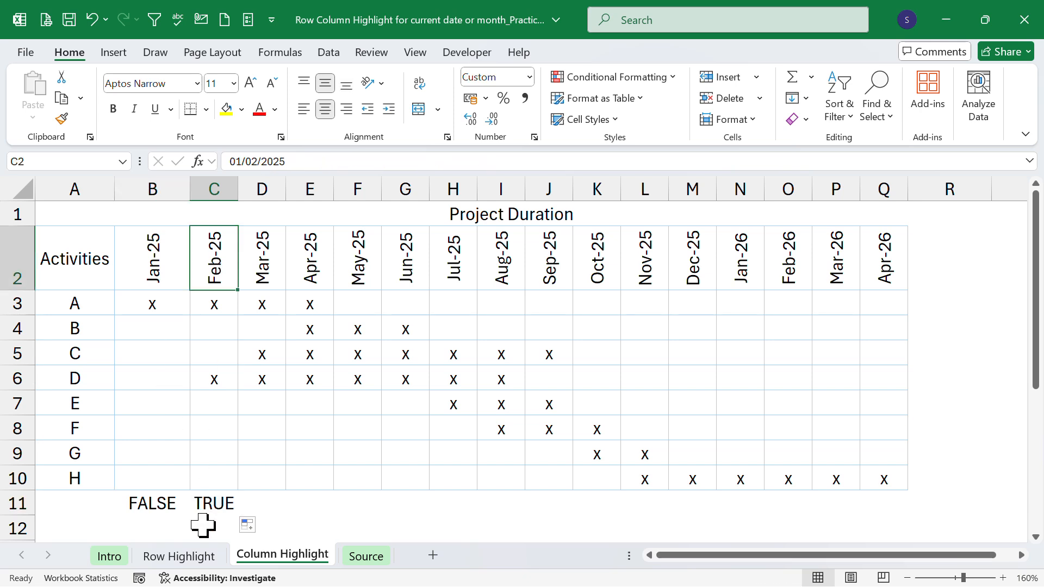
click(219, 506)
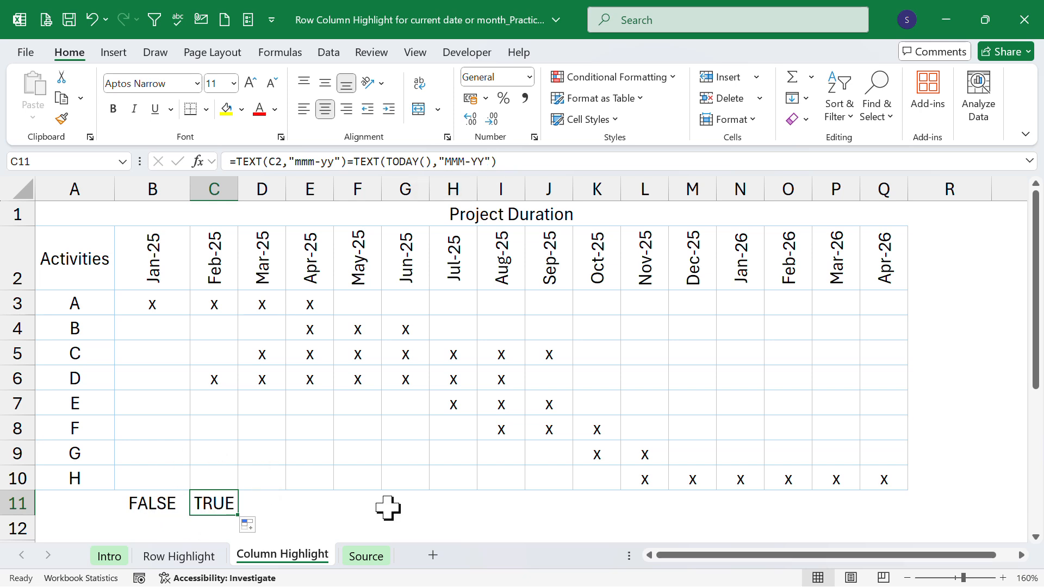
key(Delete)
- Copy the full text of the month comparison formula in B11, leaving the cell unchanged
click(147, 502)
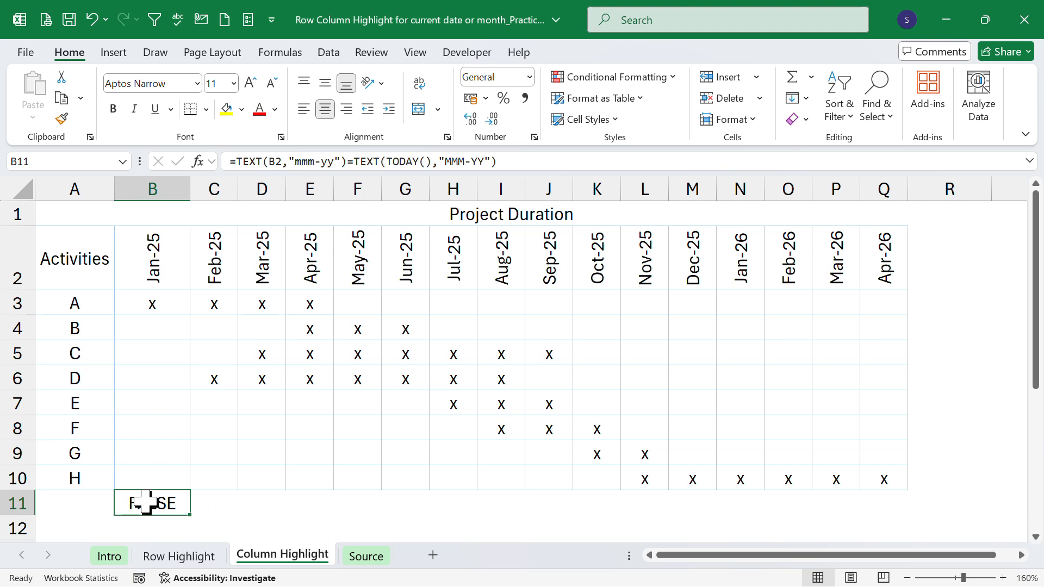
drag(519, 163, 218, 162)
key(ctrl+c)
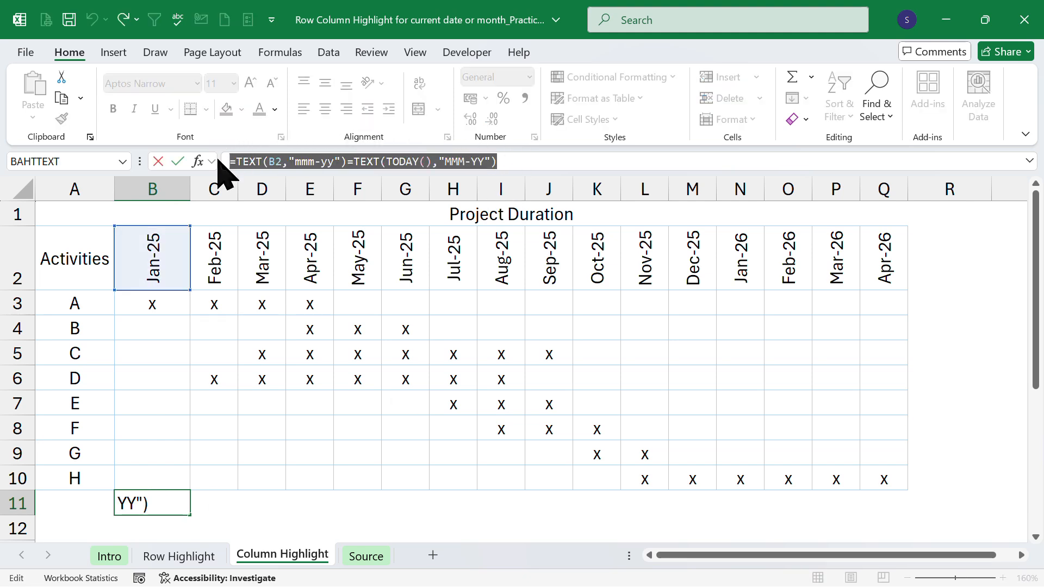
key(Escape)
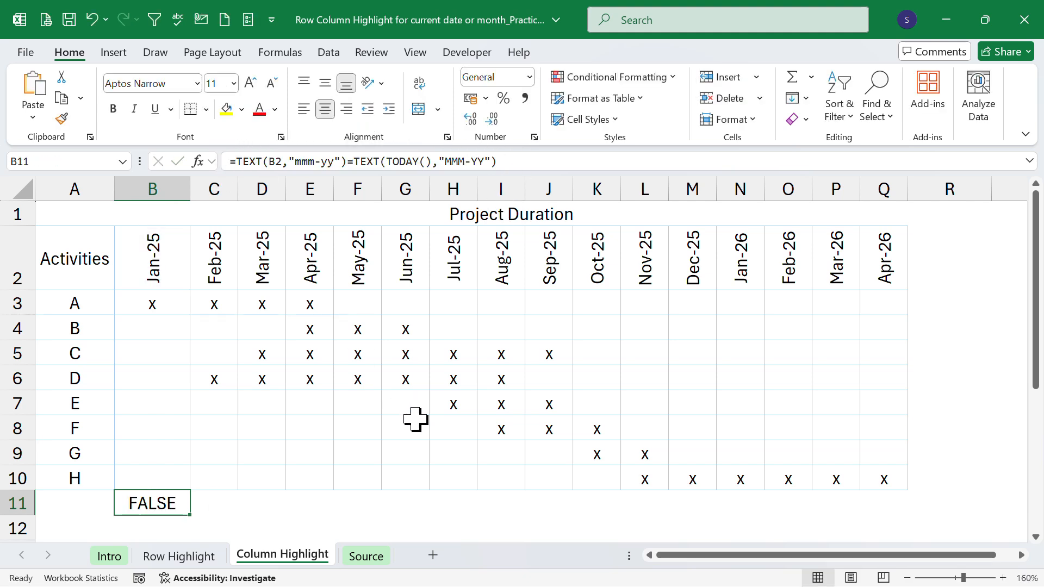
- Narrow column B to roughly match the other month columns and select the project table range B2:Q10
click(501, 503)
drag(191, 188, 153, 189)
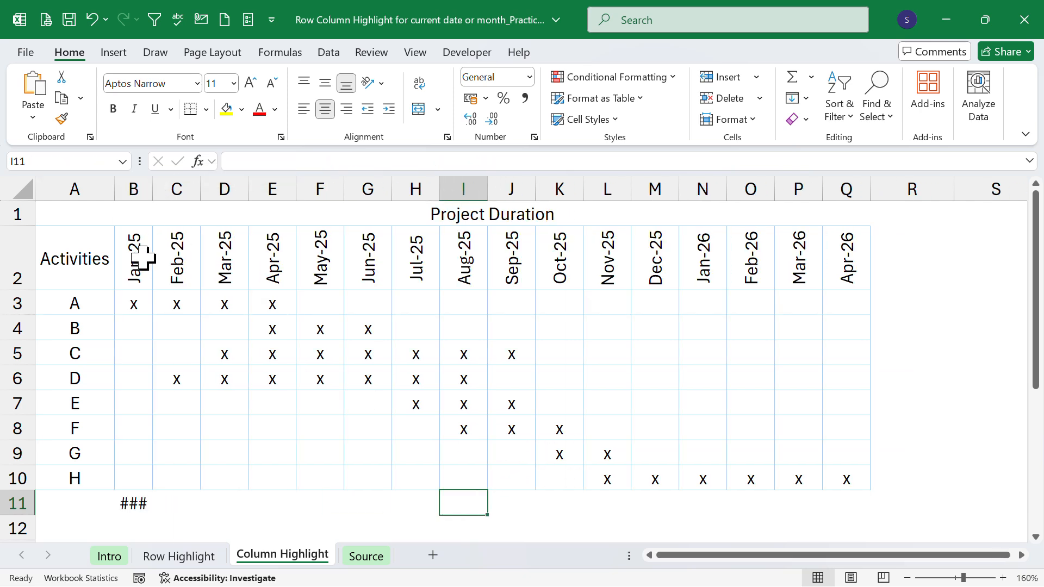
drag(142, 257, 851, 477)
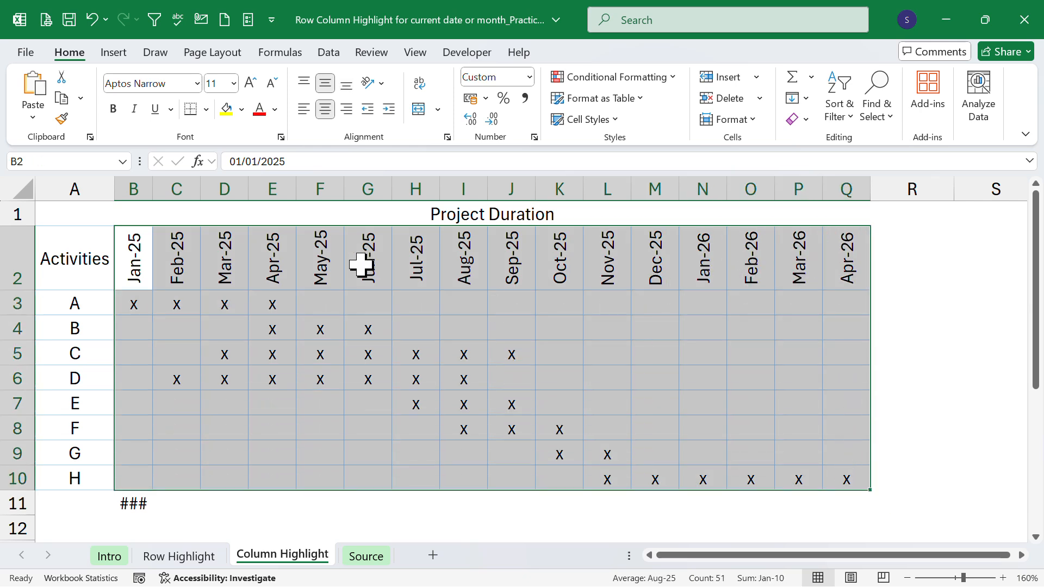
drag(153, 200, 158, 200)
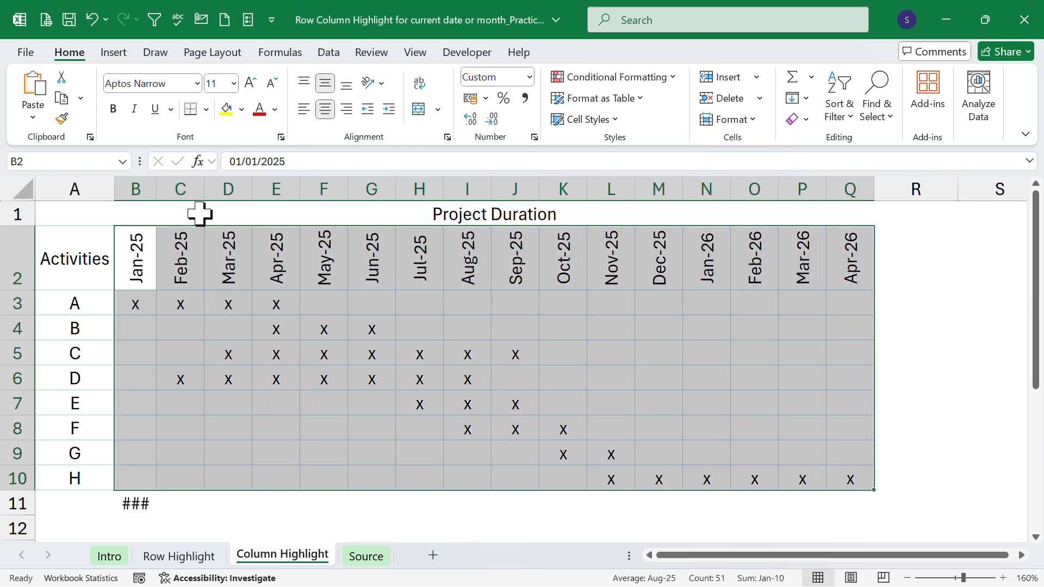
- Start a formula-based conditional formatting rule for B2:Q10 with =TEXT(B$2,"mmm-yy")=TEXT(TODAY(),"MMM-YY"), locking the header row reference
click(621, 79)
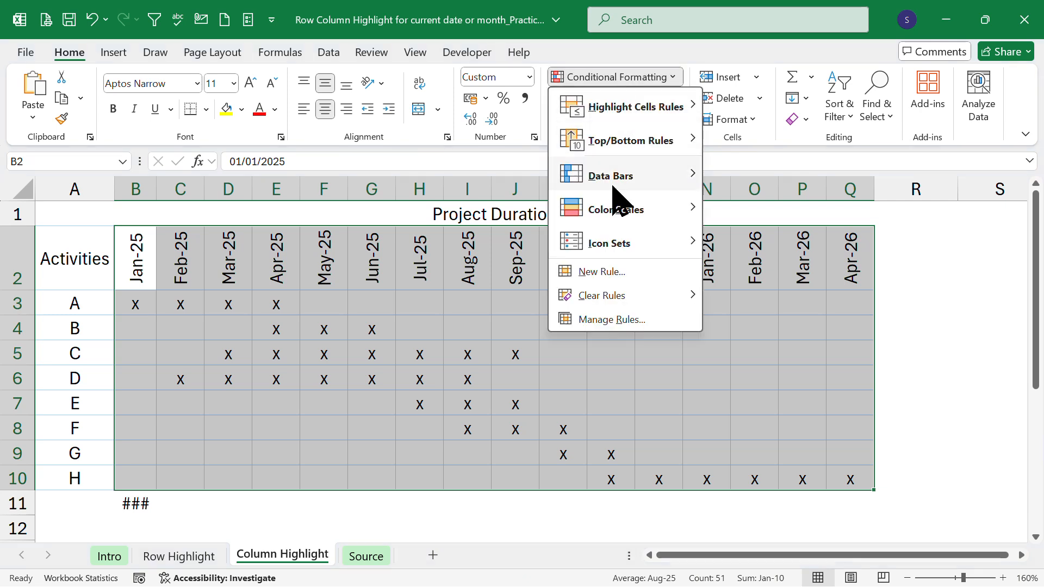
click(609, 272)
click(484, 180)
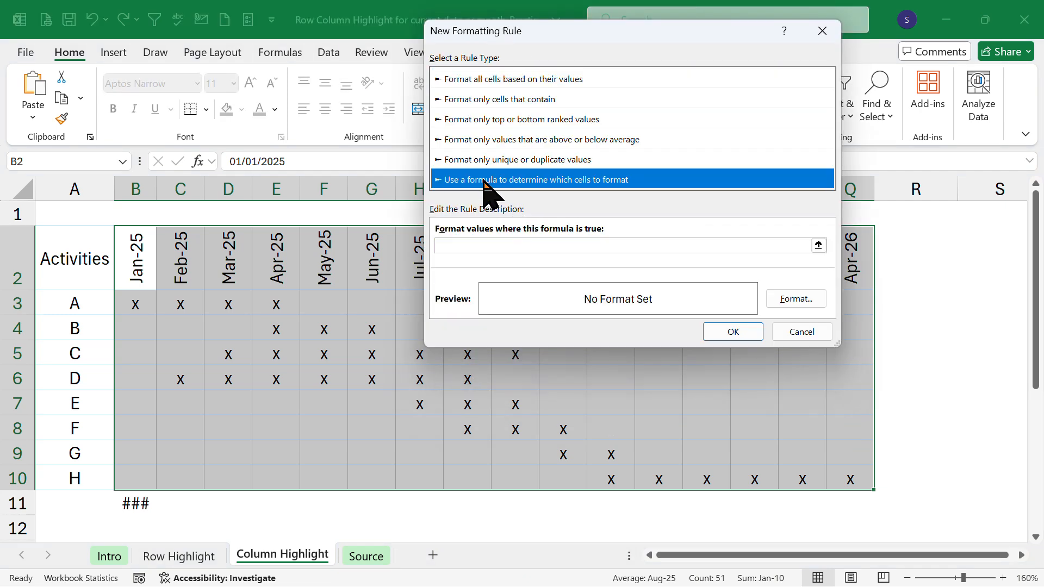
click(475, 246)
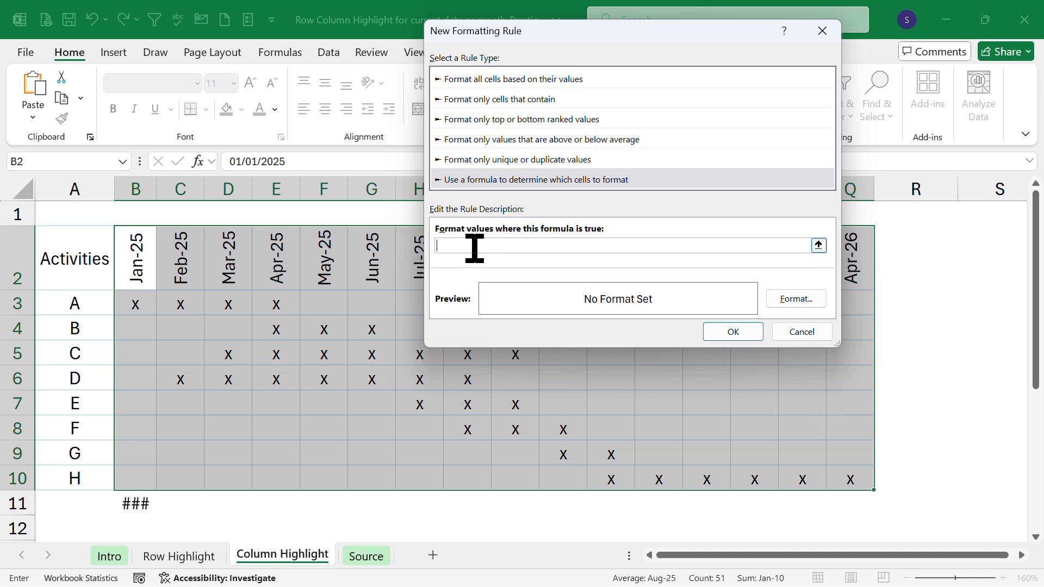
key(ctrl+v)
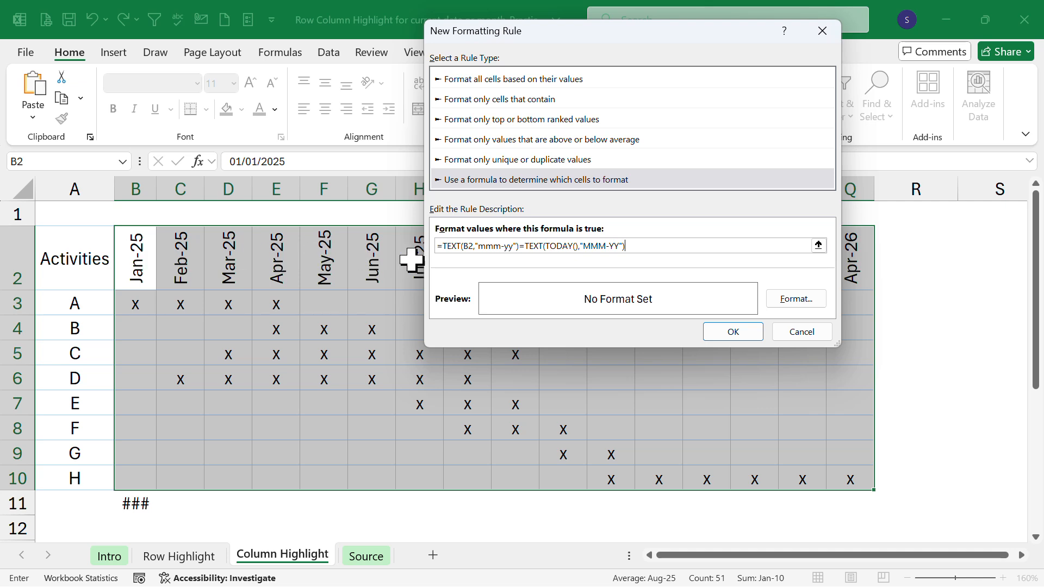
click(471, 246)
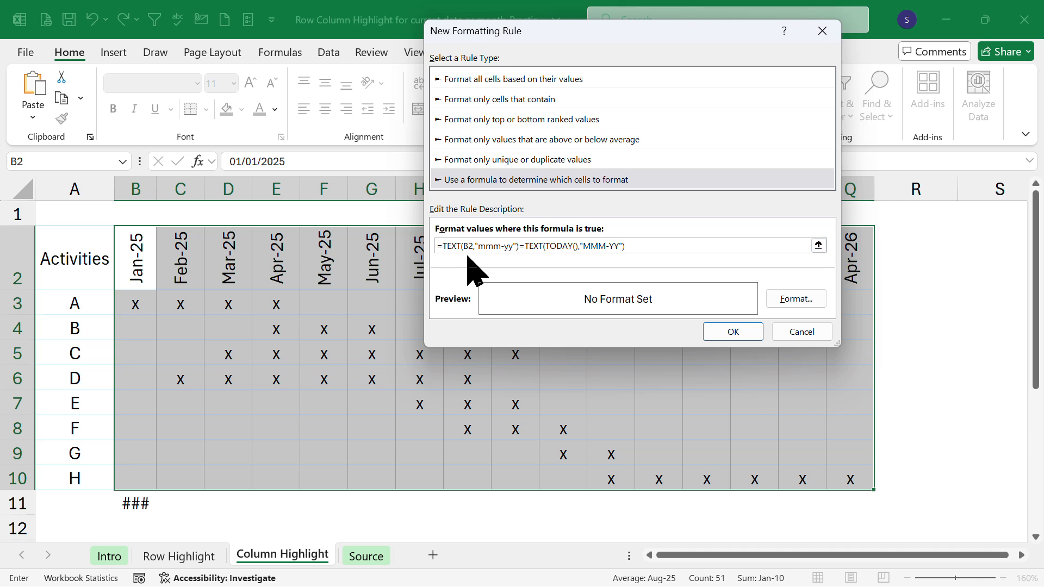
text($)
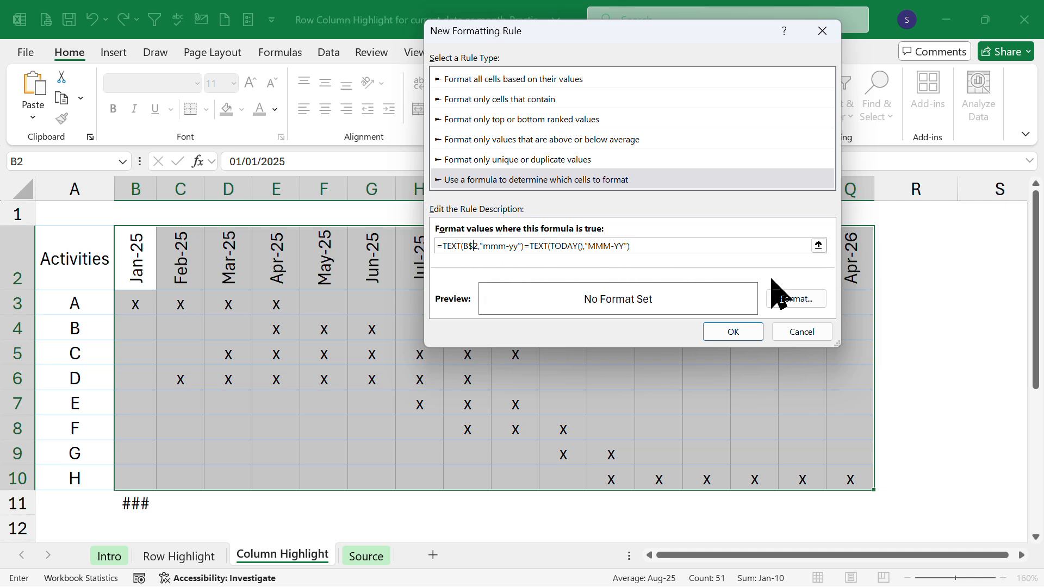
- Give the new formatting rule an orange fill from the standard colors and apply it to the project table
click(797, 299)
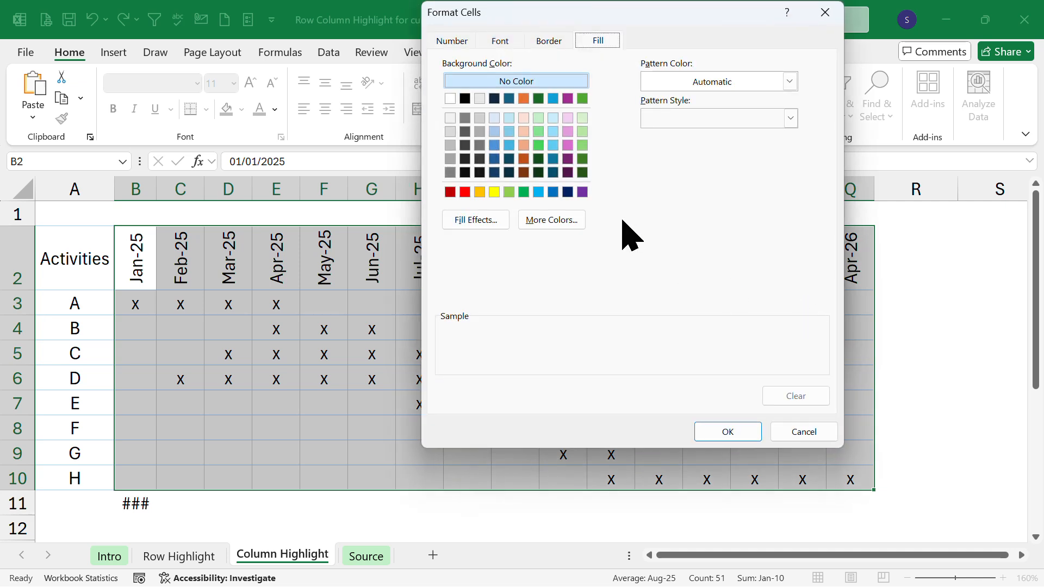
click(494, 192)
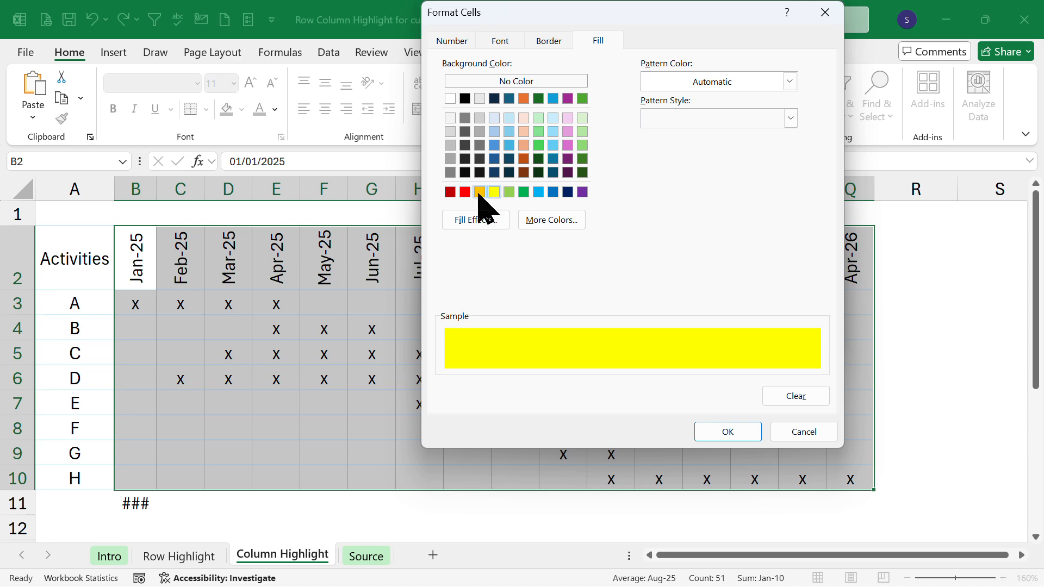
click(480, 192)
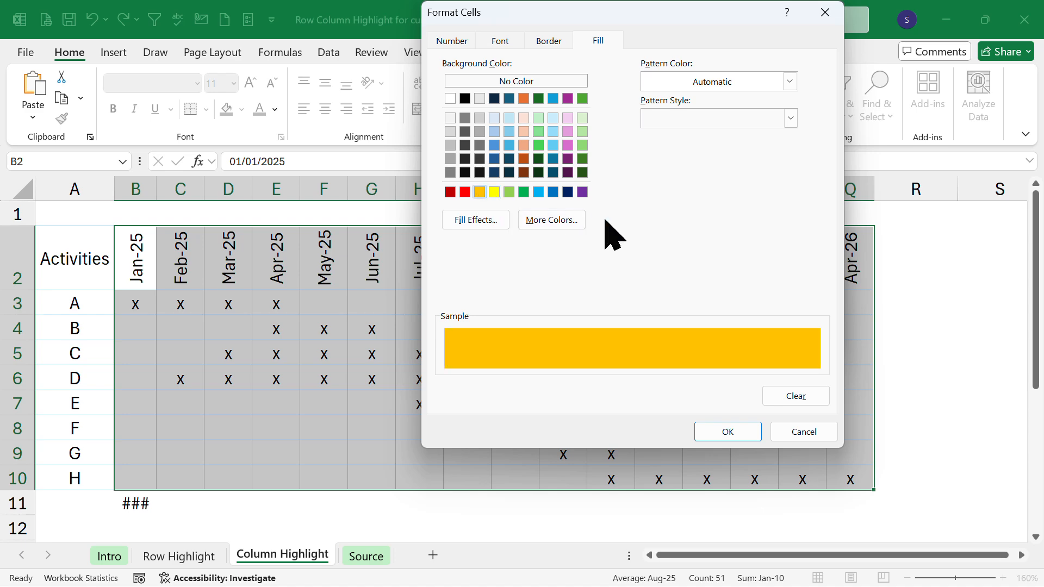
click(754, 435)
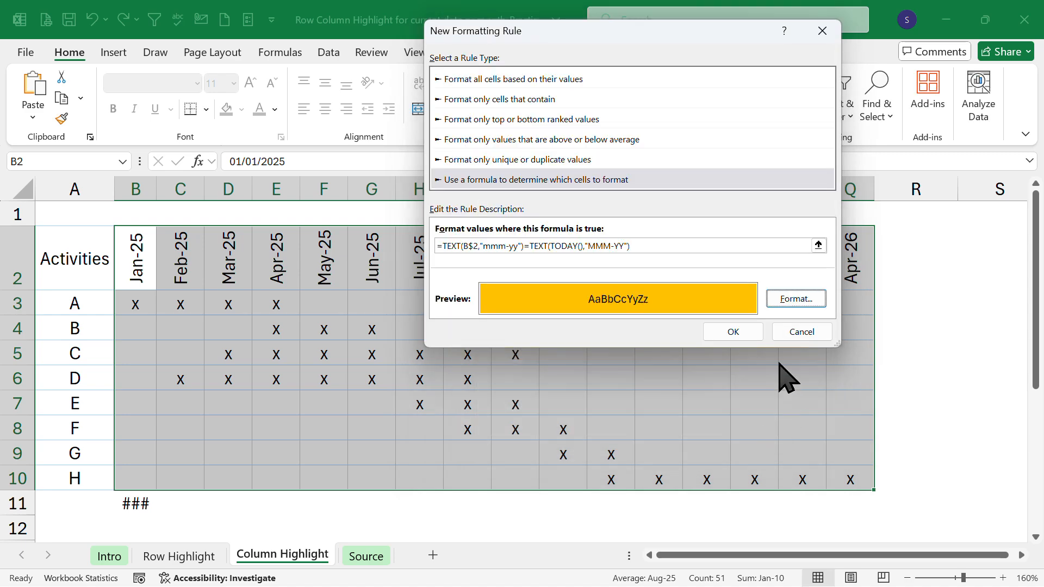
click(730, 333)
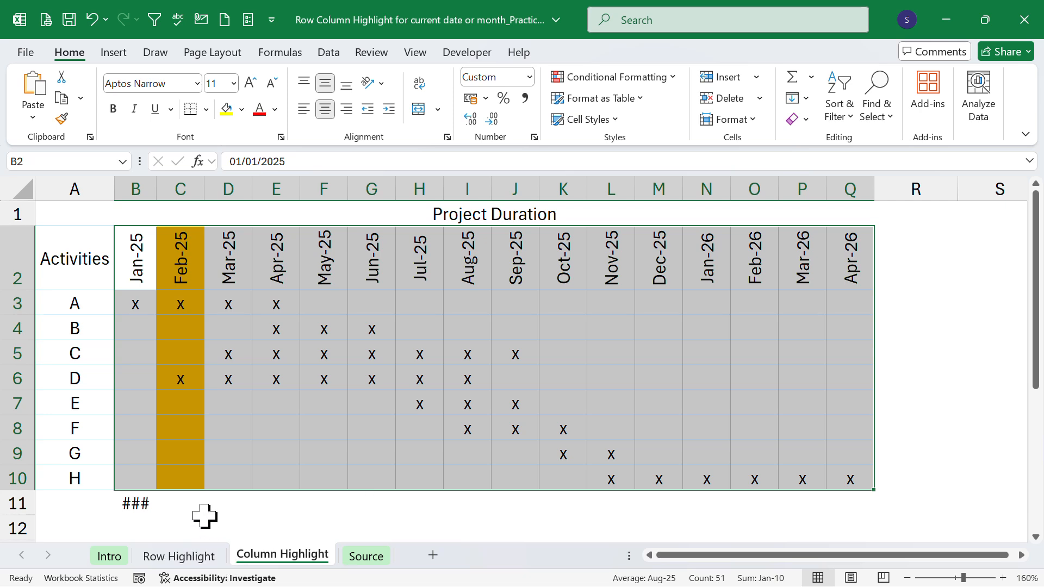
- Clear the test formula from B11 and check the February and March header cells against the highlighted column
drag(208, 518, 173, 521)
click(140, 510)
key(Delete)
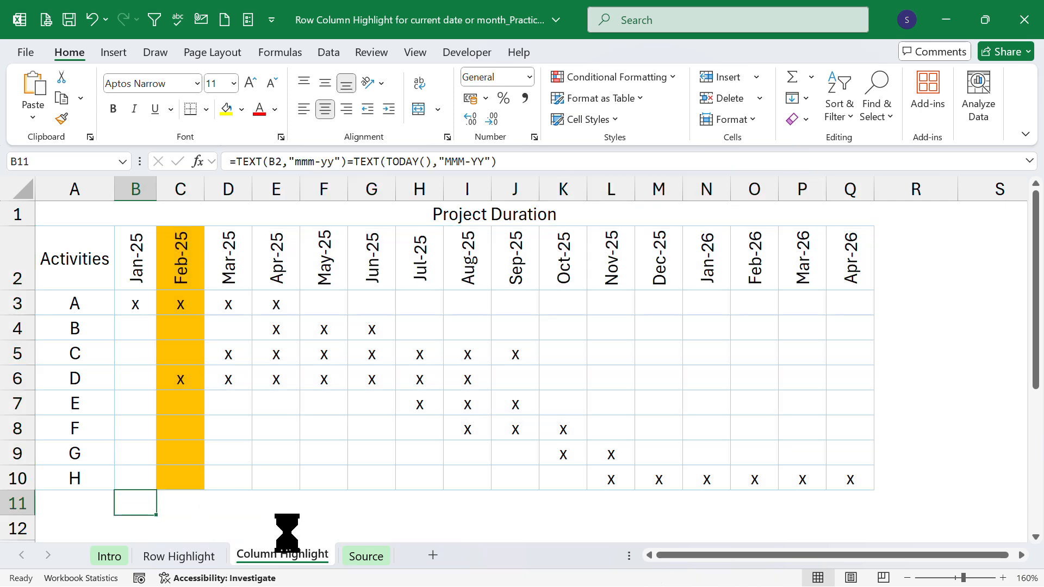
click(193, 252)
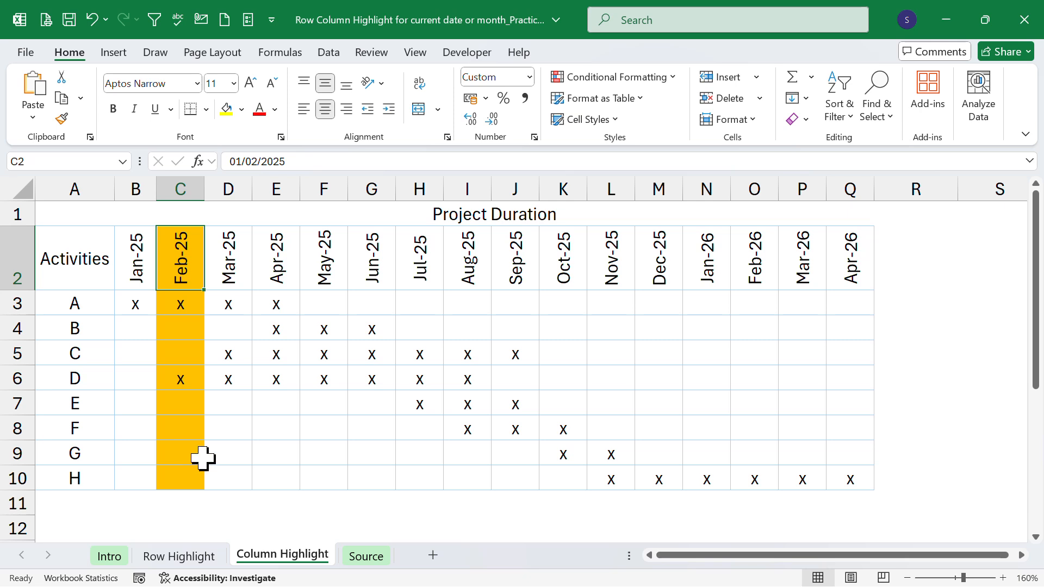
click(233, 268)
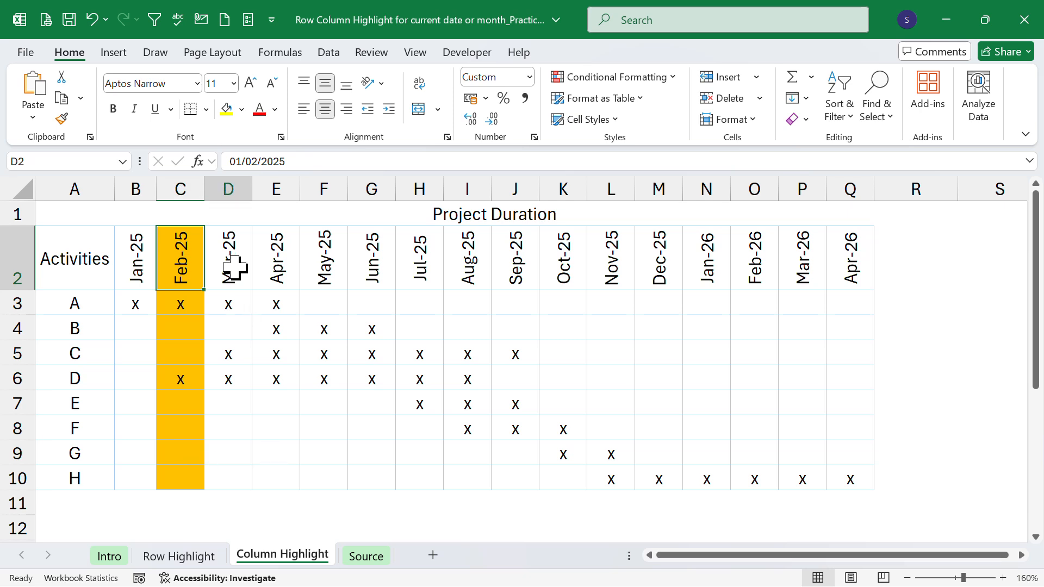